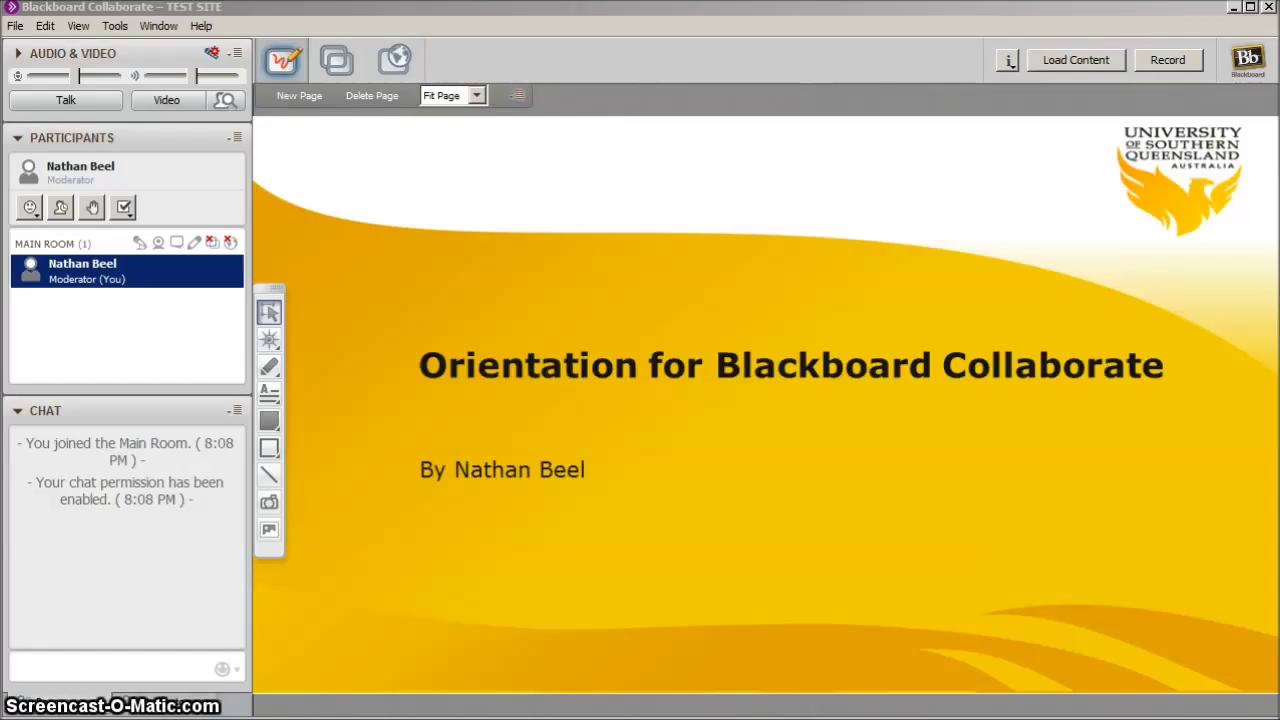
Advance from the title slide to Objectives, then on to the Audio and video slide.
key(Page_Down)
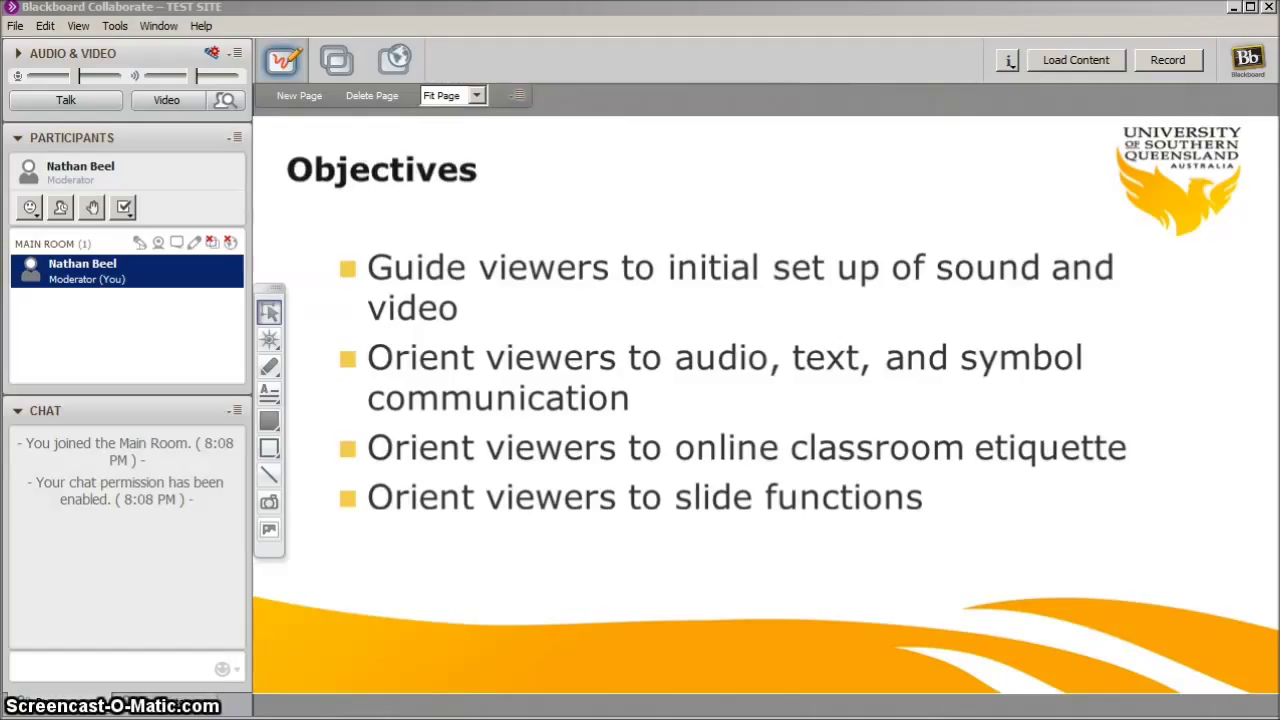
key(Page_Down)
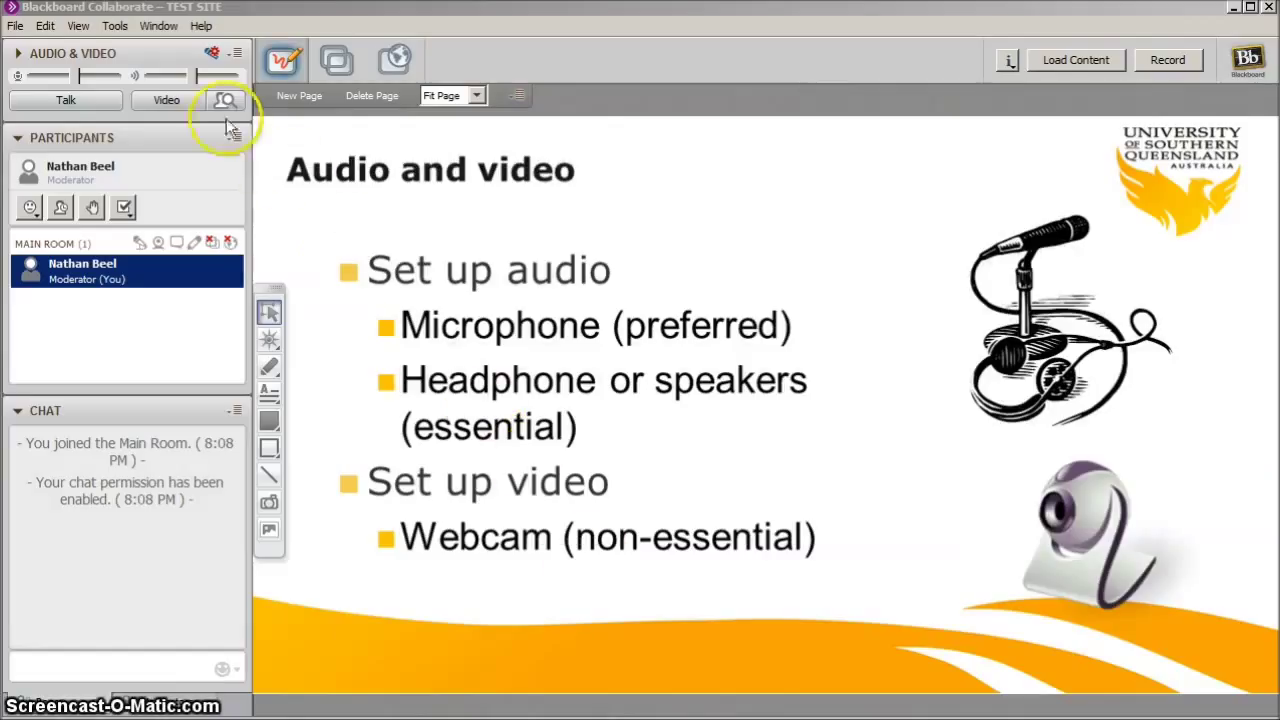
In the Audio Setup Wizard, choose Speakers, play and stop the test message, and confirm the volume.
click(213, 56)
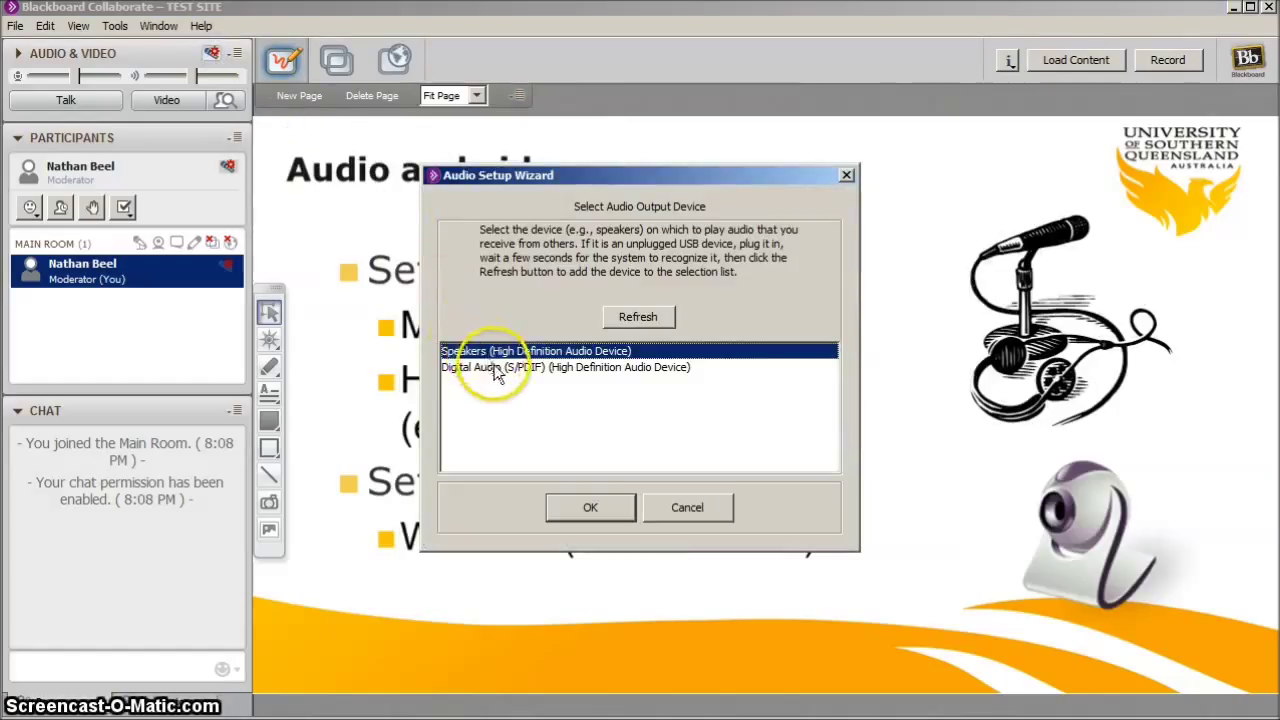
click(587, 510)
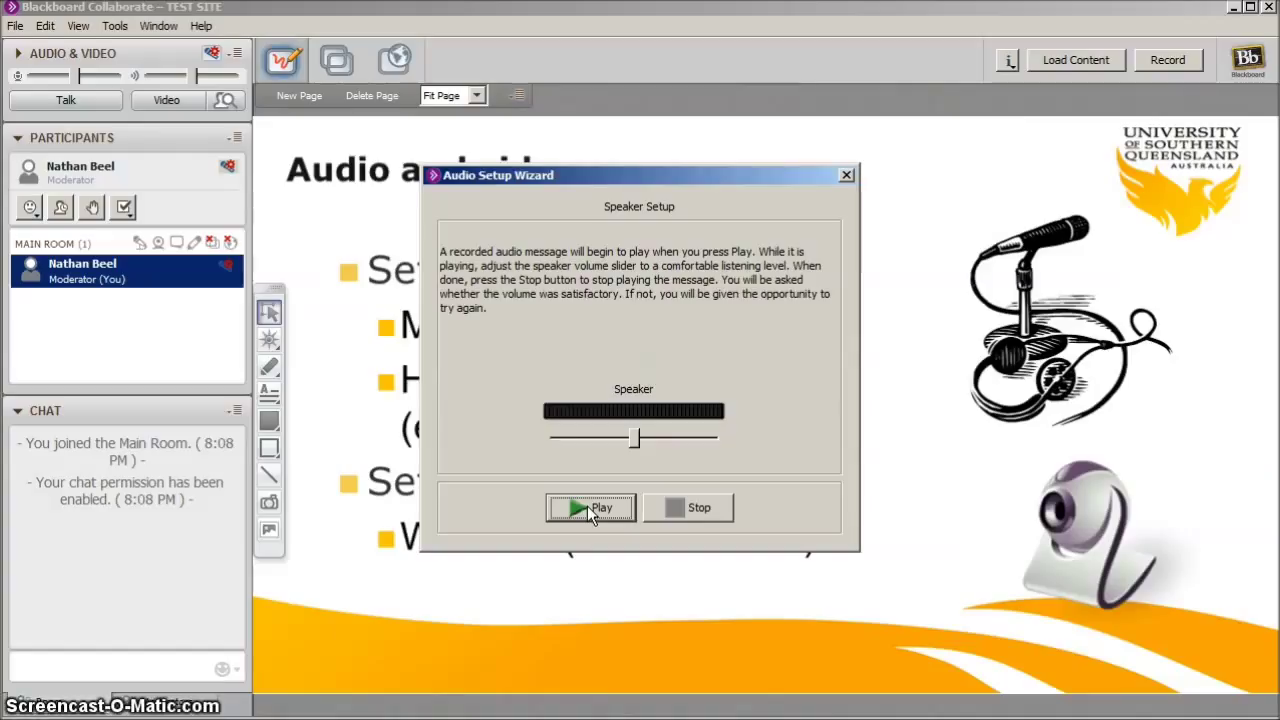
click(590, 508)
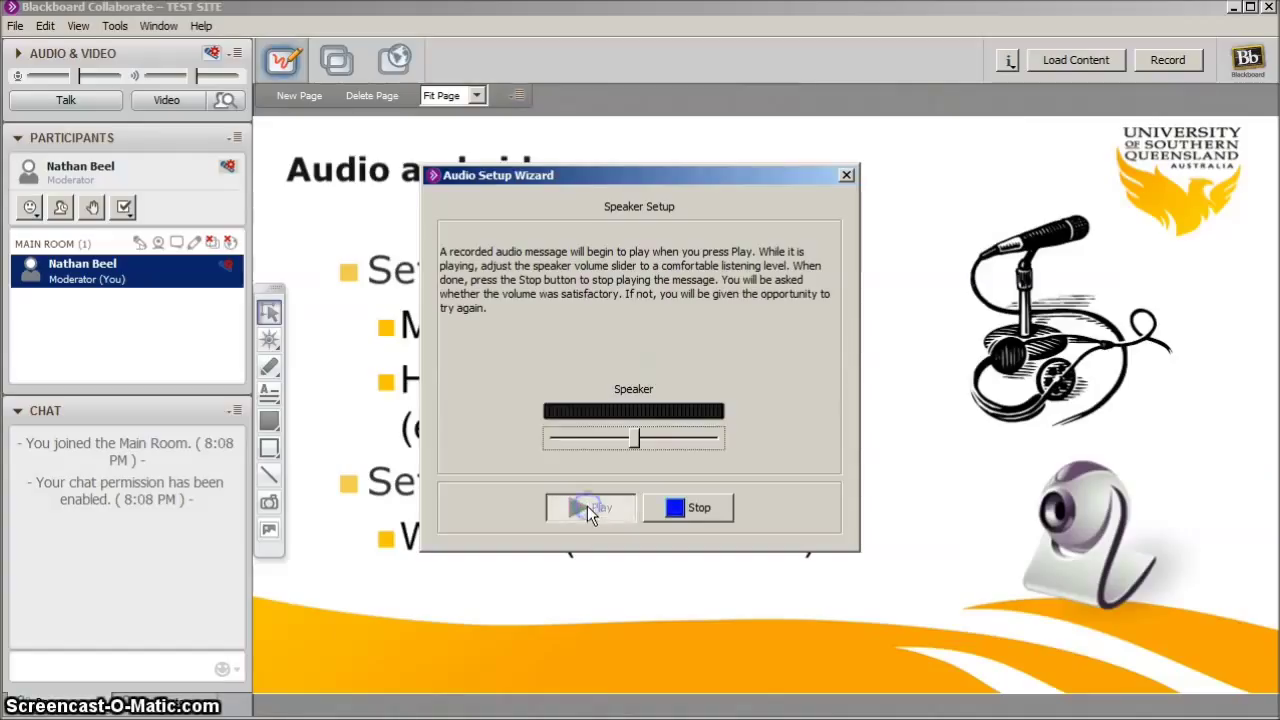
click(680, 506)
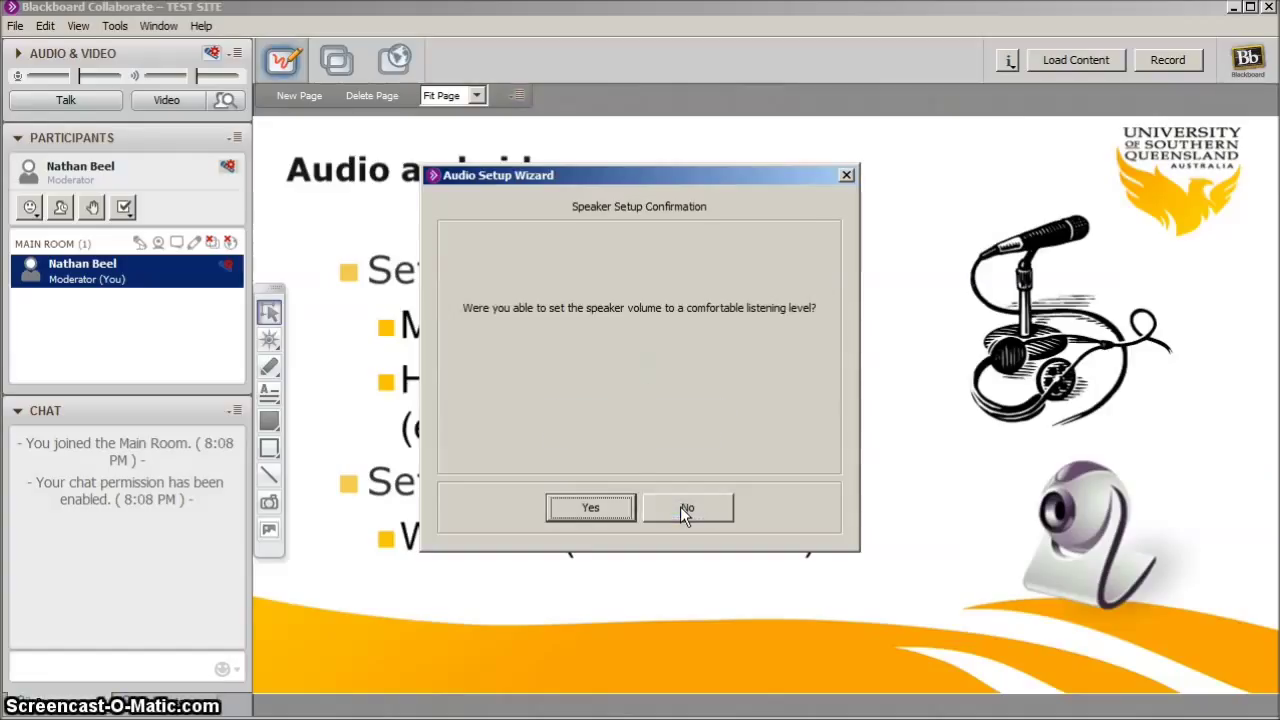
click(603, 505)
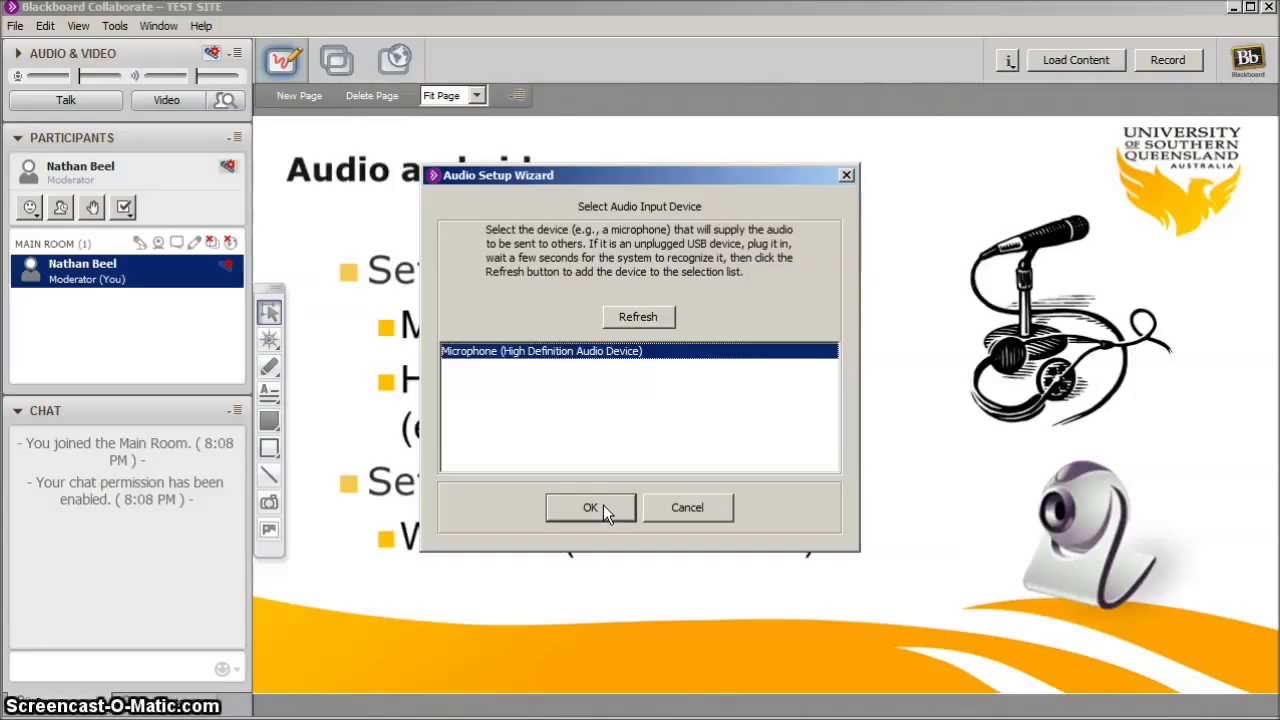
Confirm the microphone as input and record a test with slightly raised microphone volume.
click(603, 507)
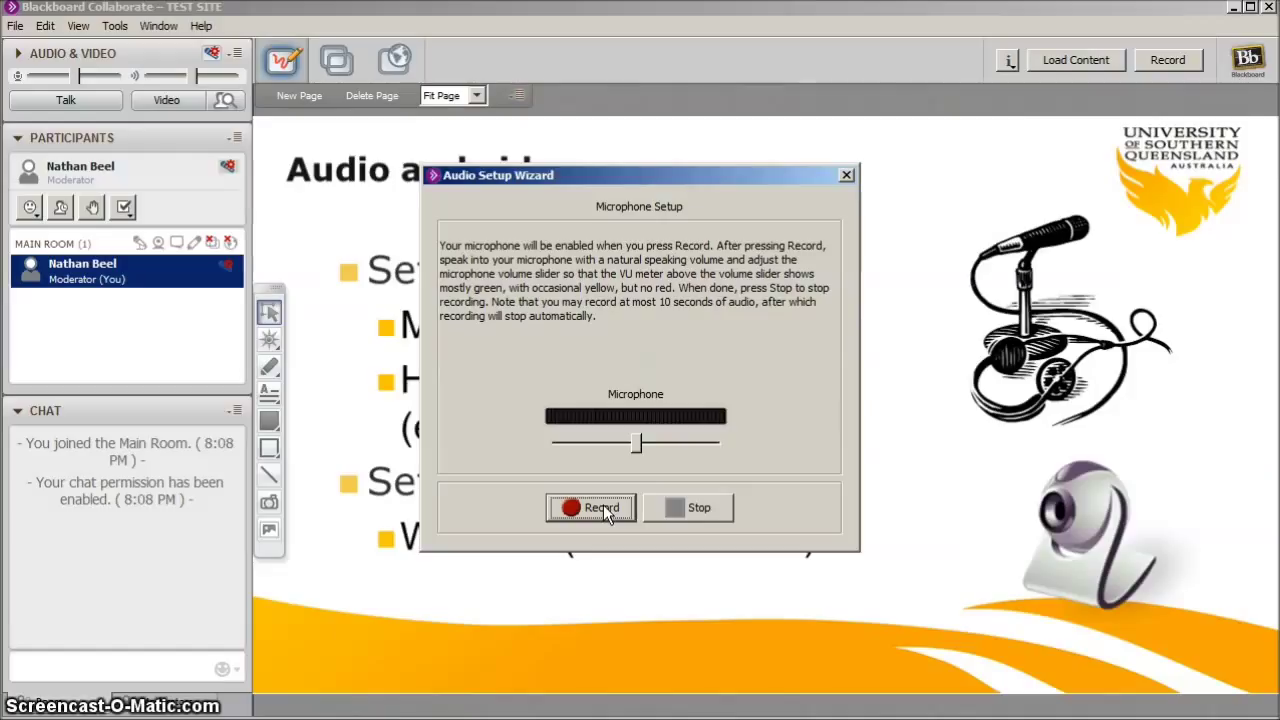
click(543, 514)
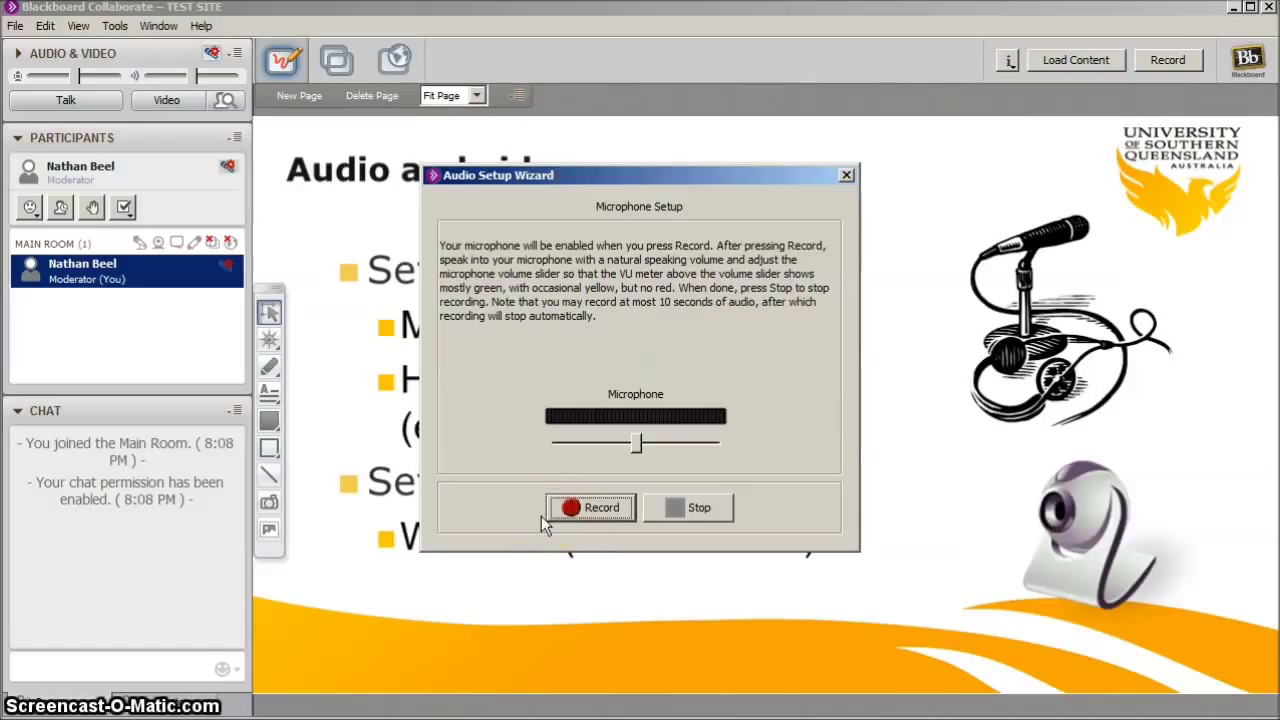
drag(633, 445, 648, 446)
click(590, 509)
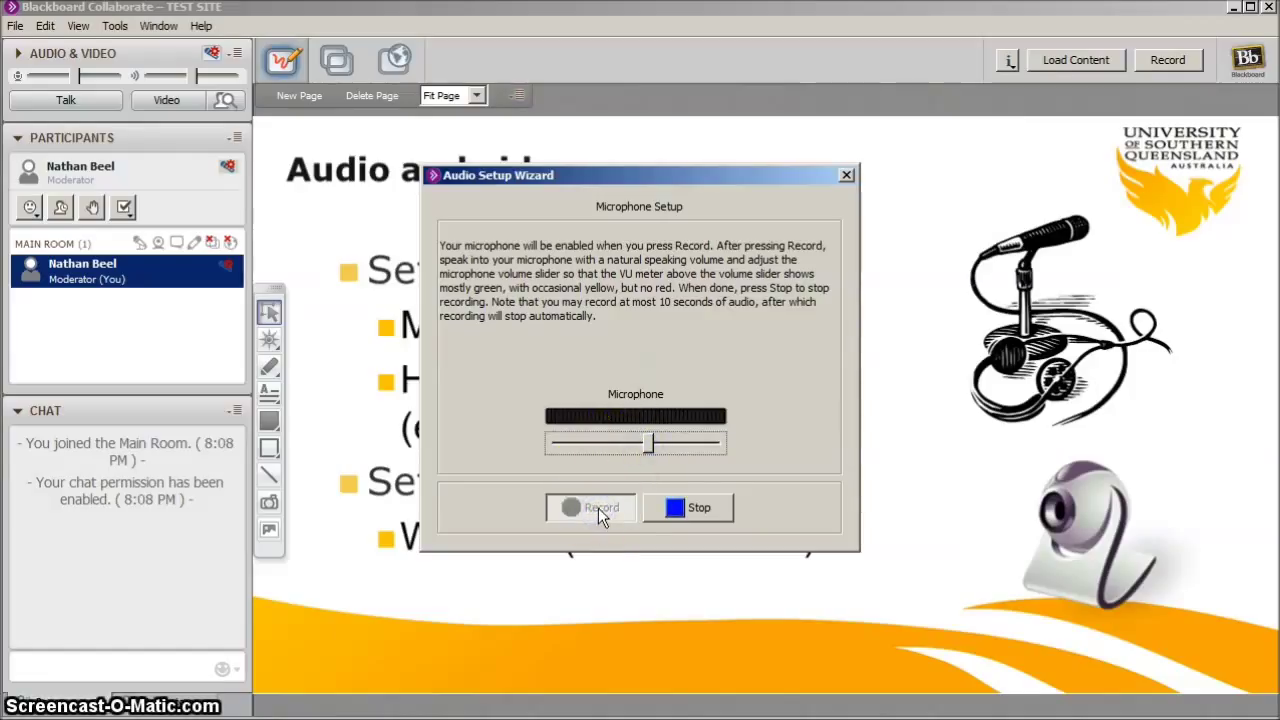
click(639, 454)
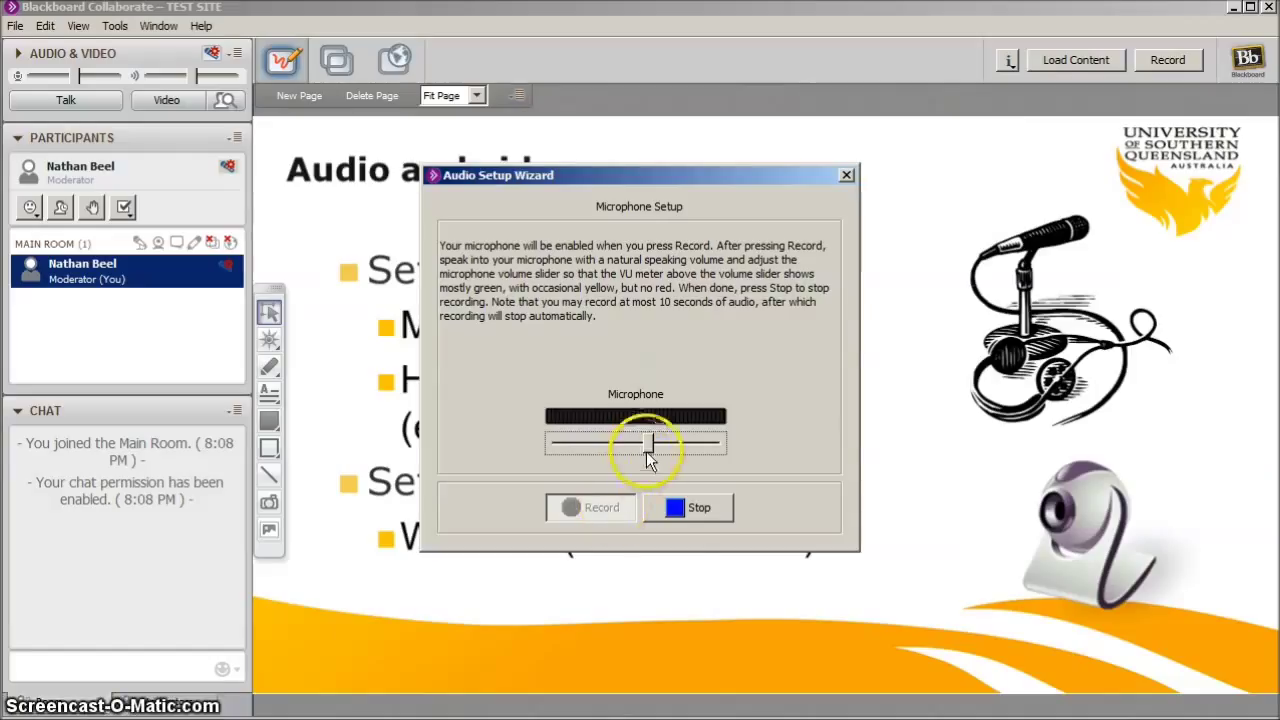
click(688, 509)
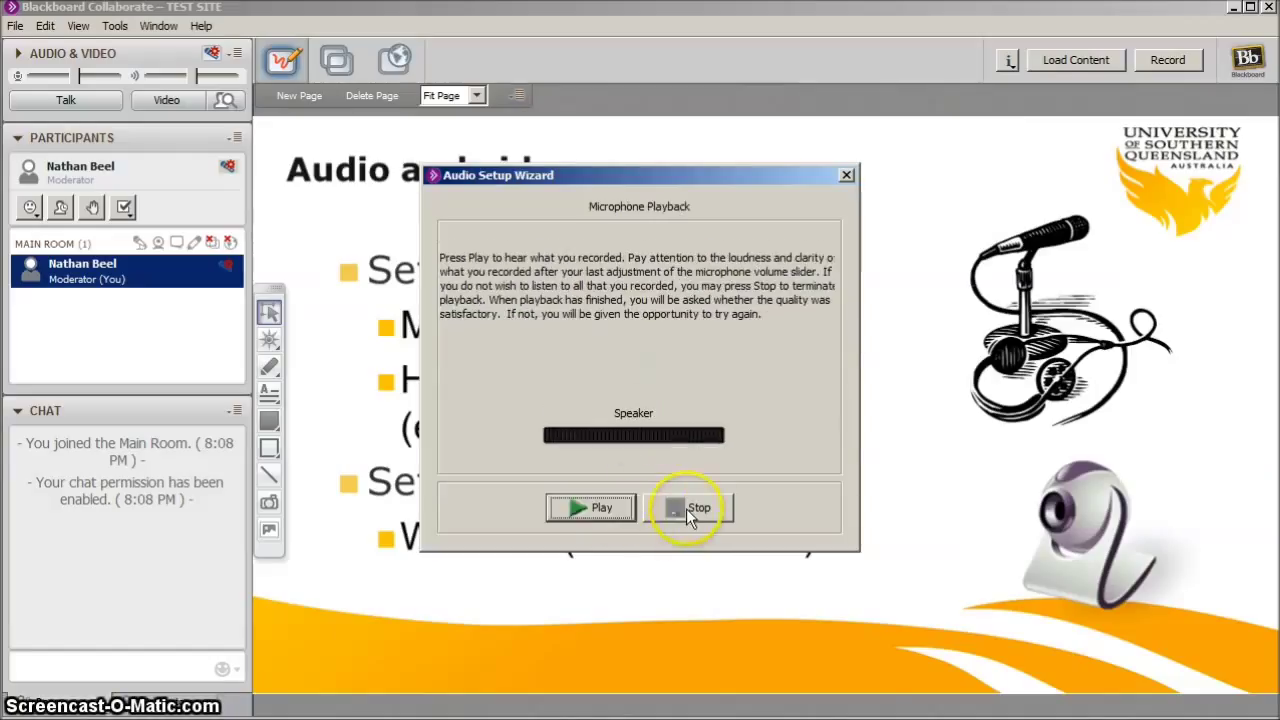
Play back the microphone recording, confirm its quality, and close the Setup Complete wizard.
click(598, 511)
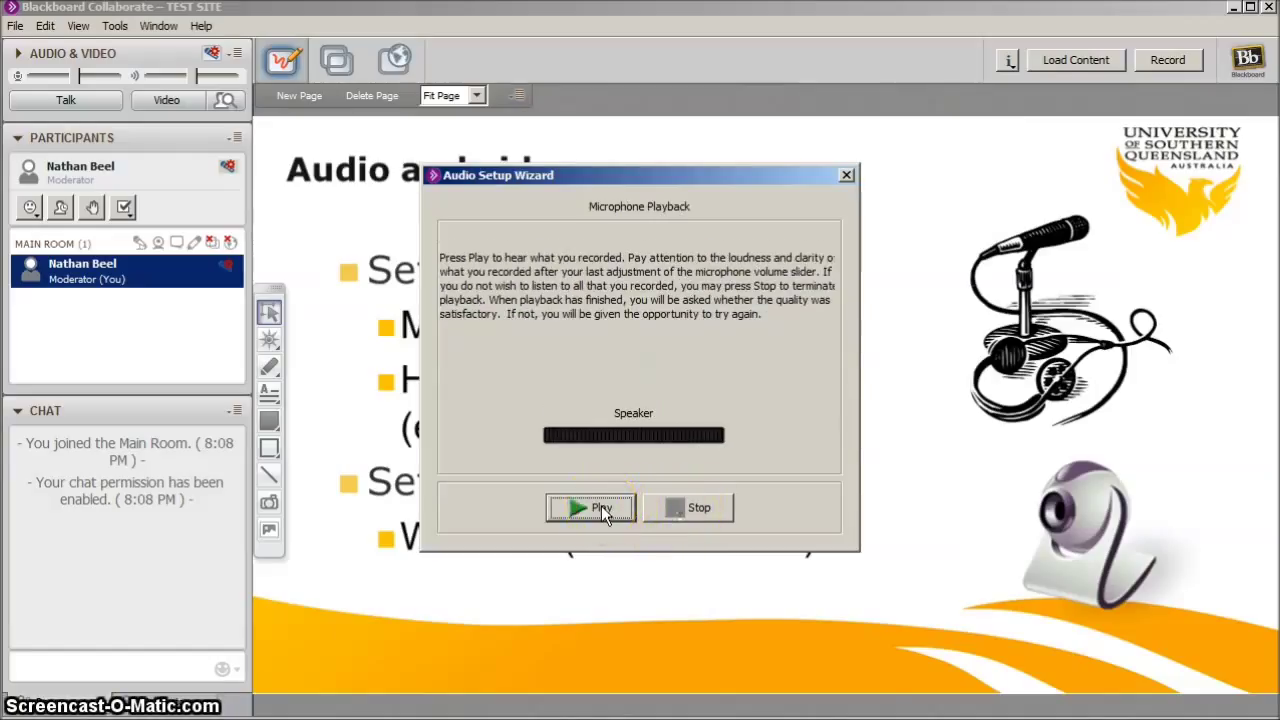
click(680, 512)
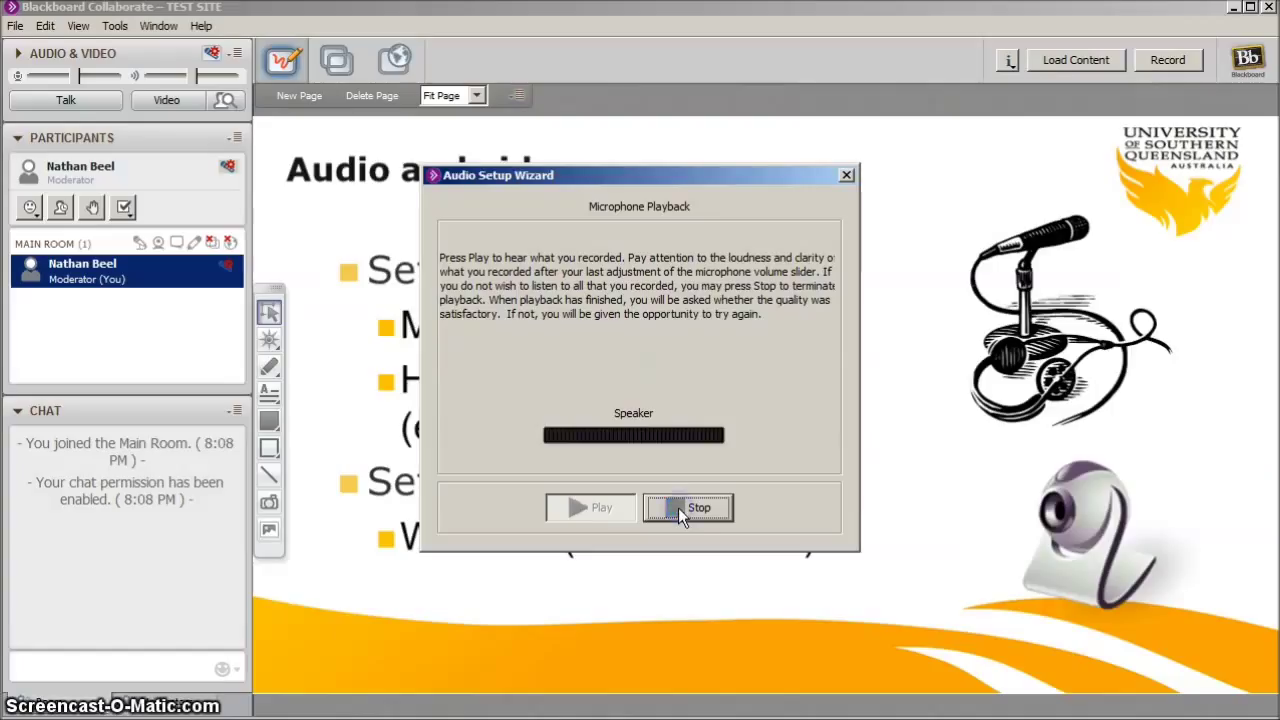
click(678, 507)
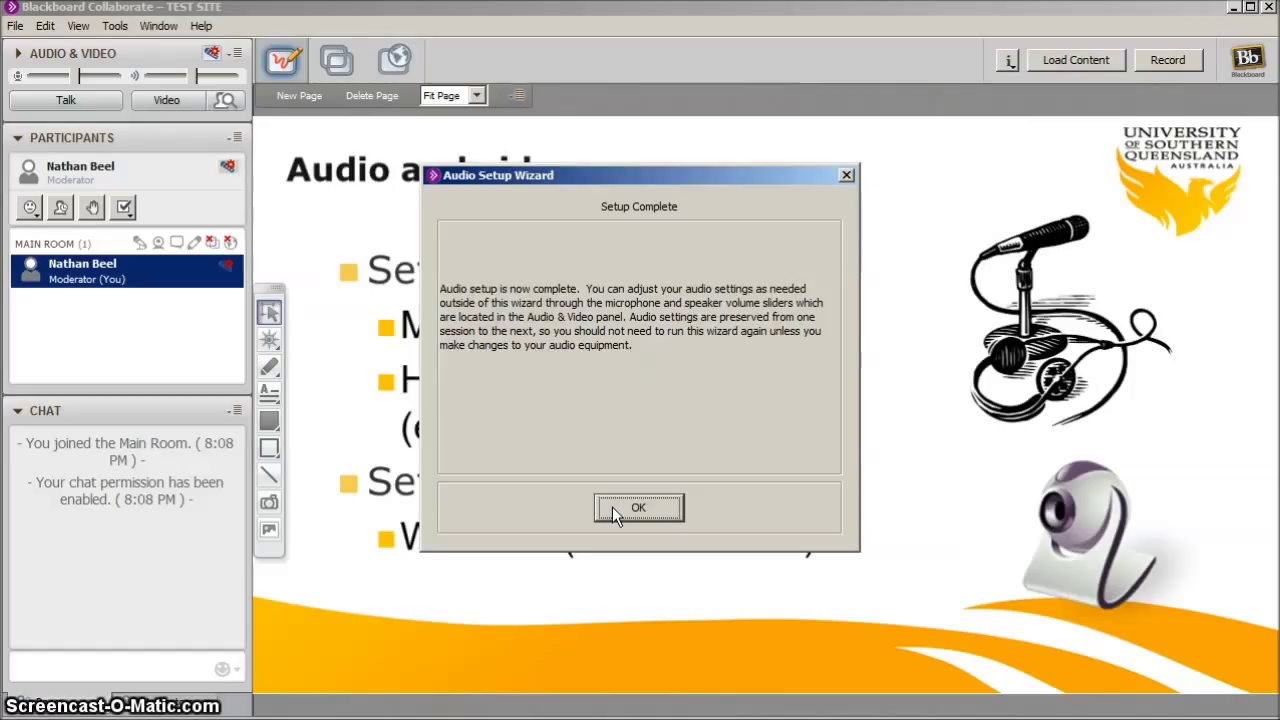
click(614, 508)
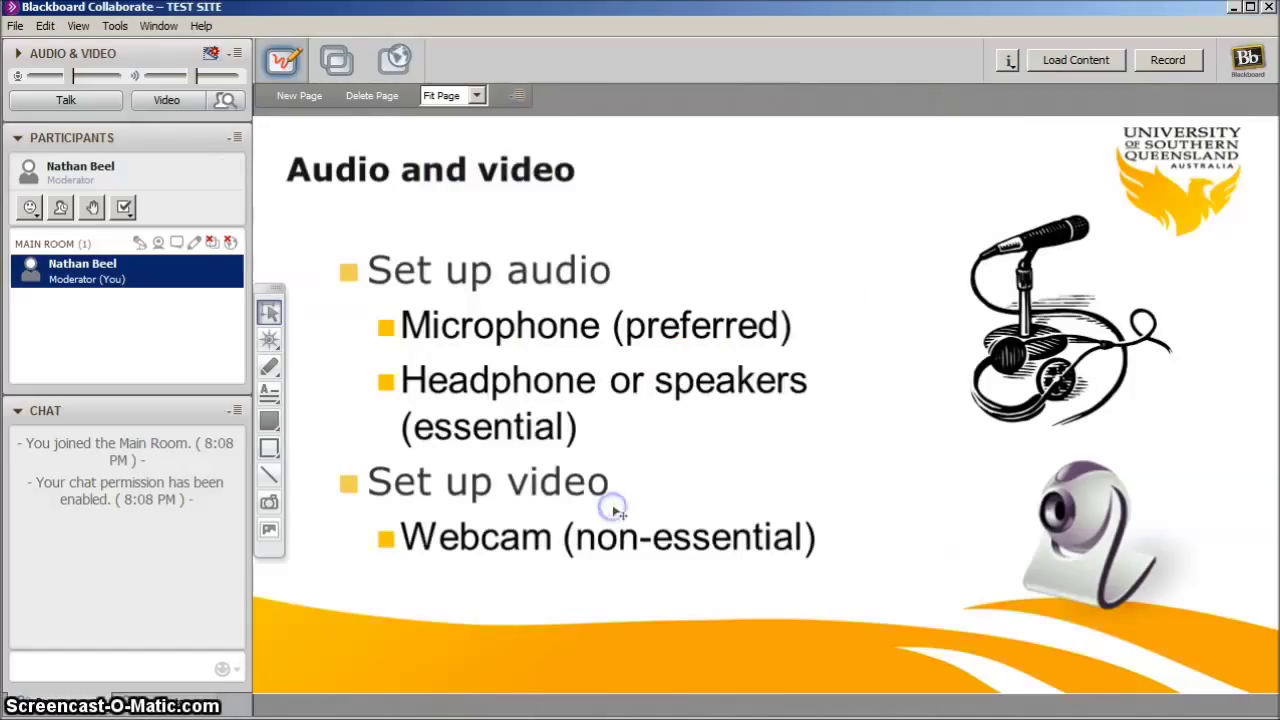
Toggle Talk on and off, start video, and dismiss the 'No video sources found' error.
click(75, 100)
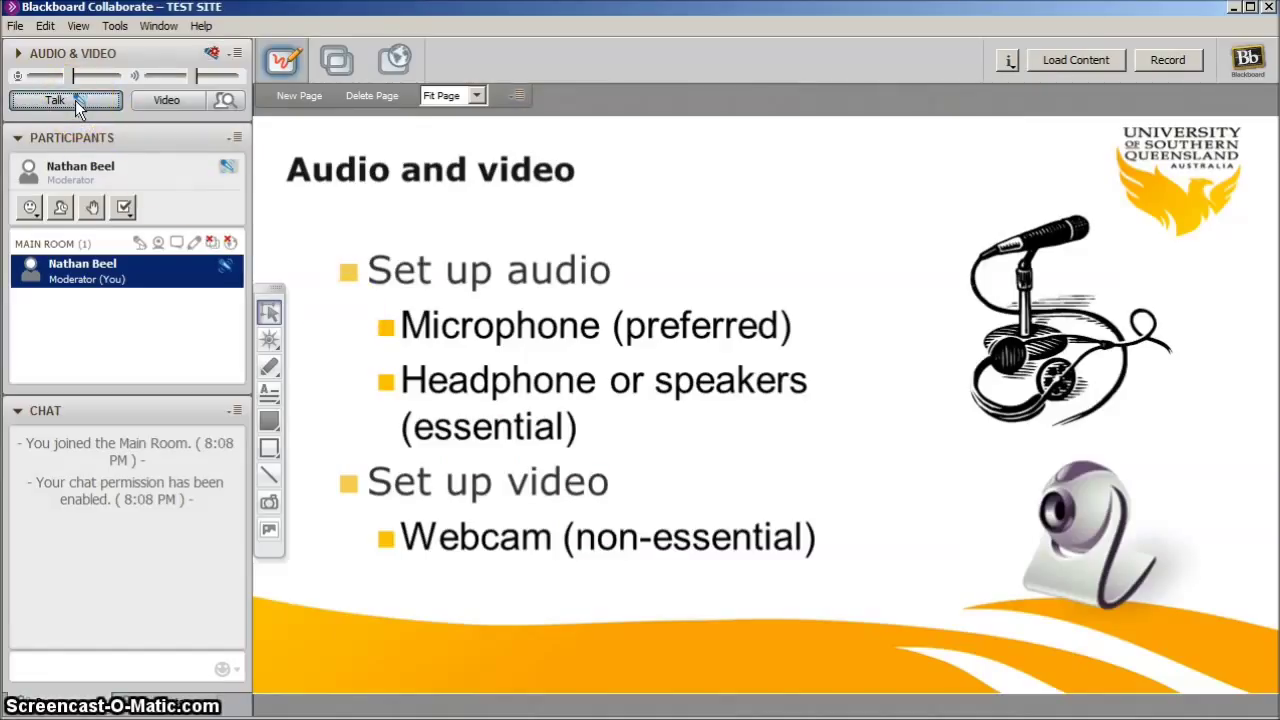
click(75, 100)
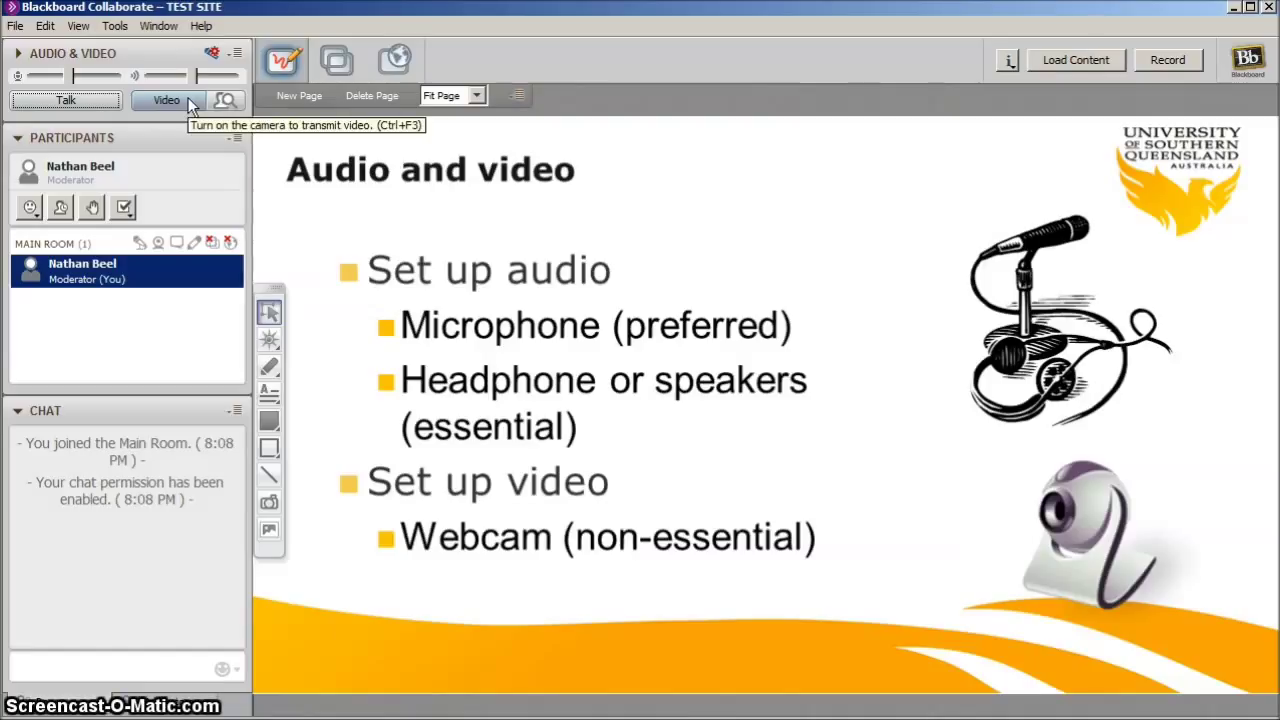
click(188, 97)
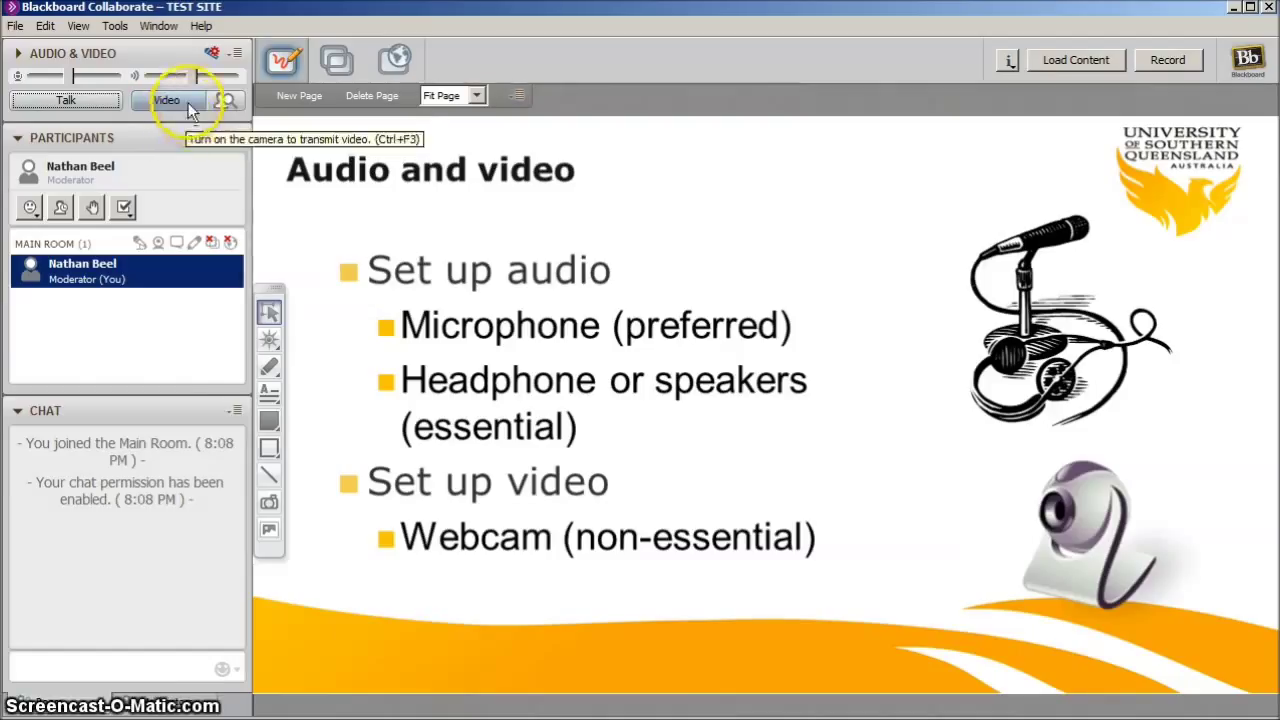
click(618, 386)
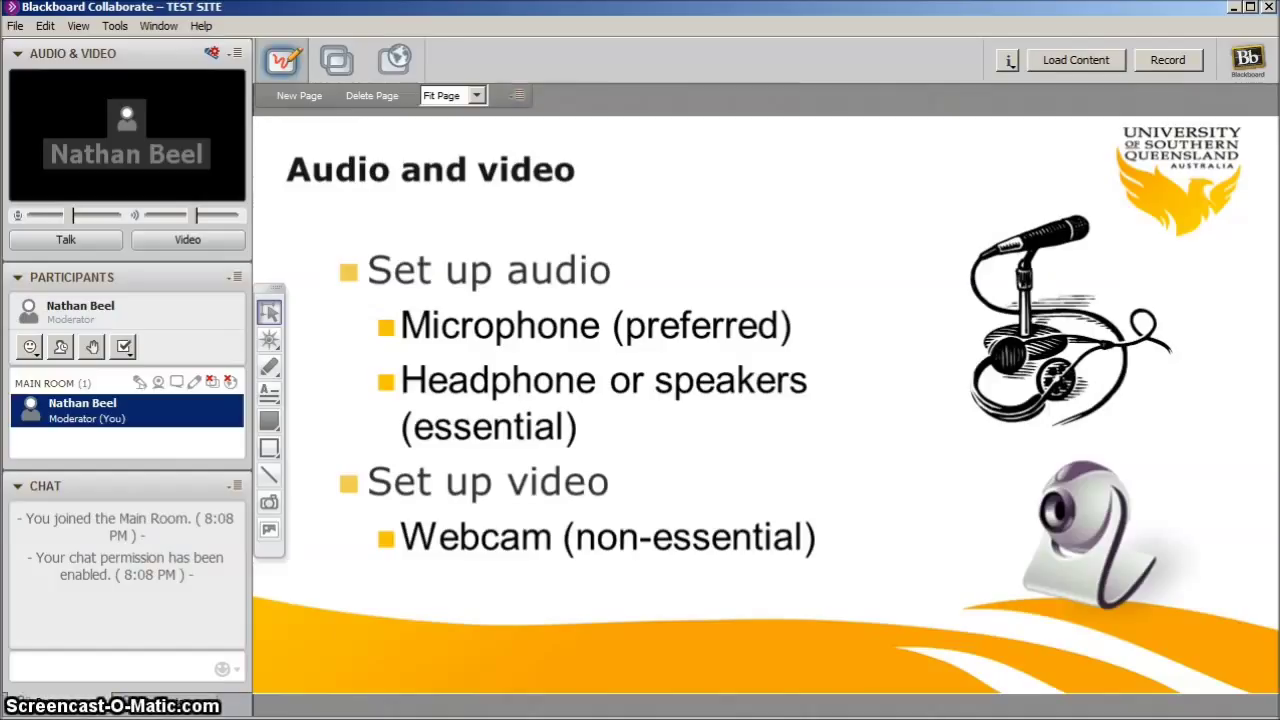
Show the Communication slide, toggle the microphone on and off, and focus the chat input box.
key(Page_Down)
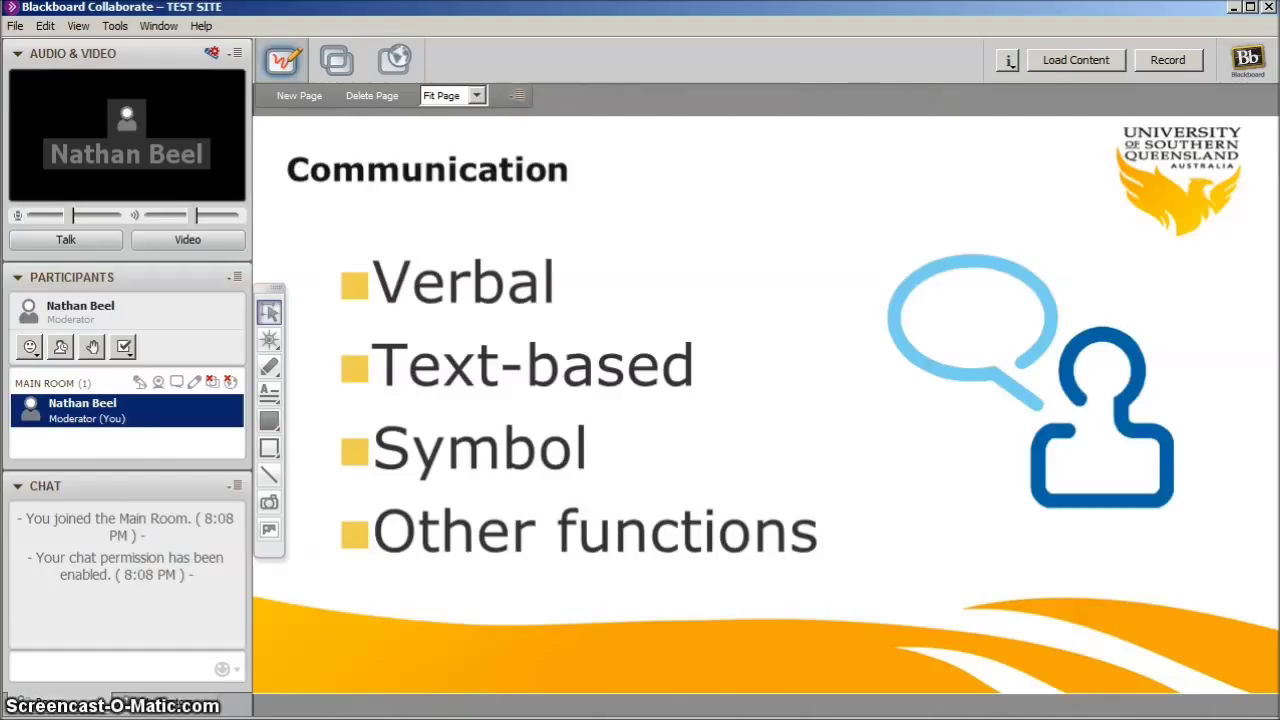
click(40, 242)
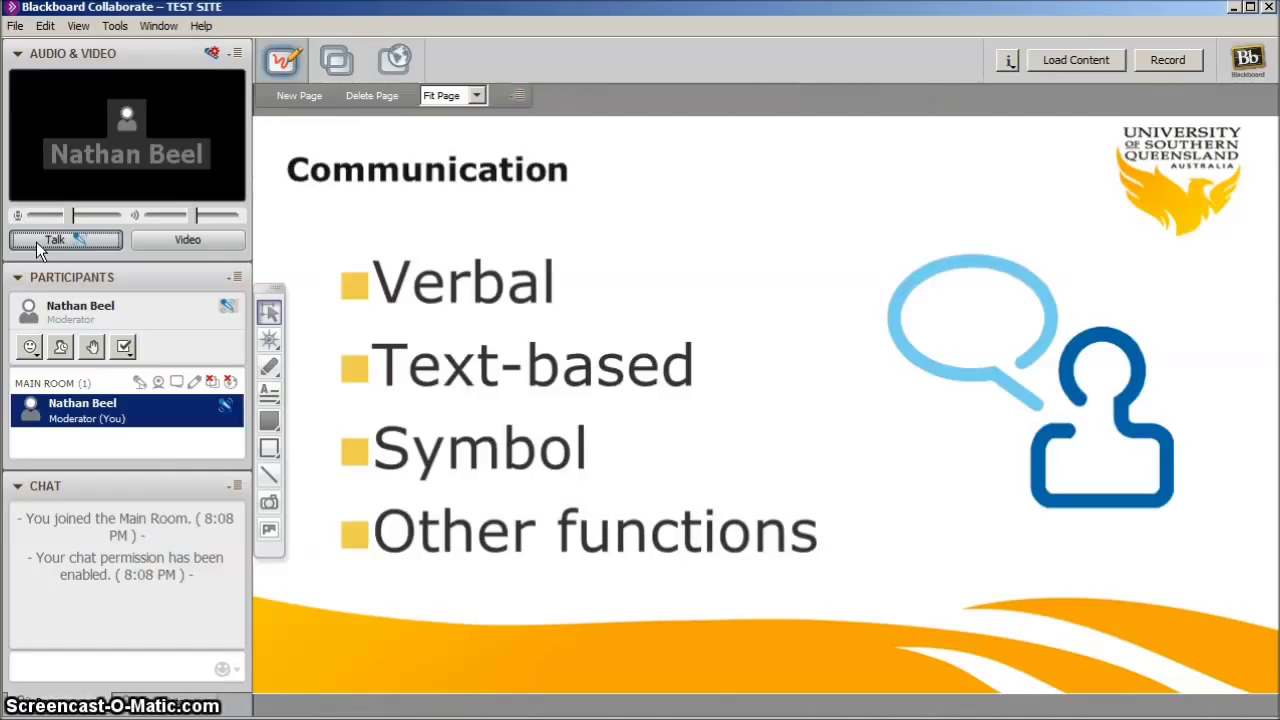
click(36, 242)
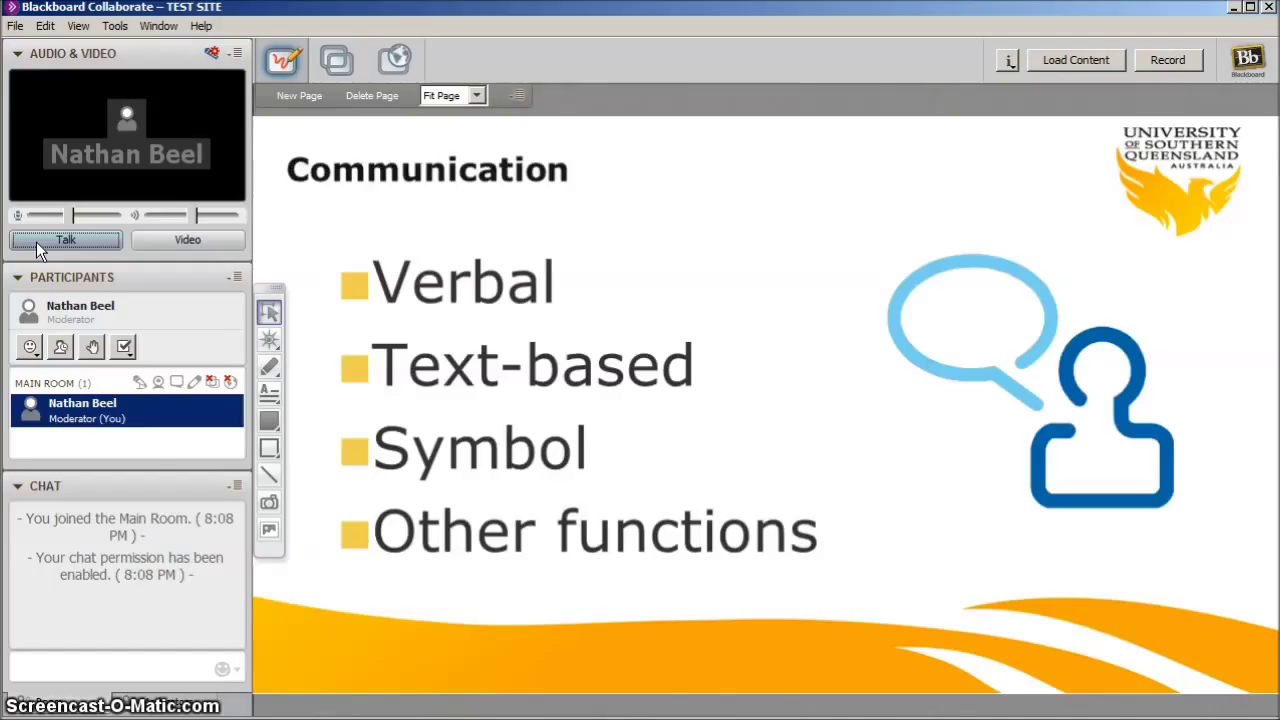
click(67, 668)
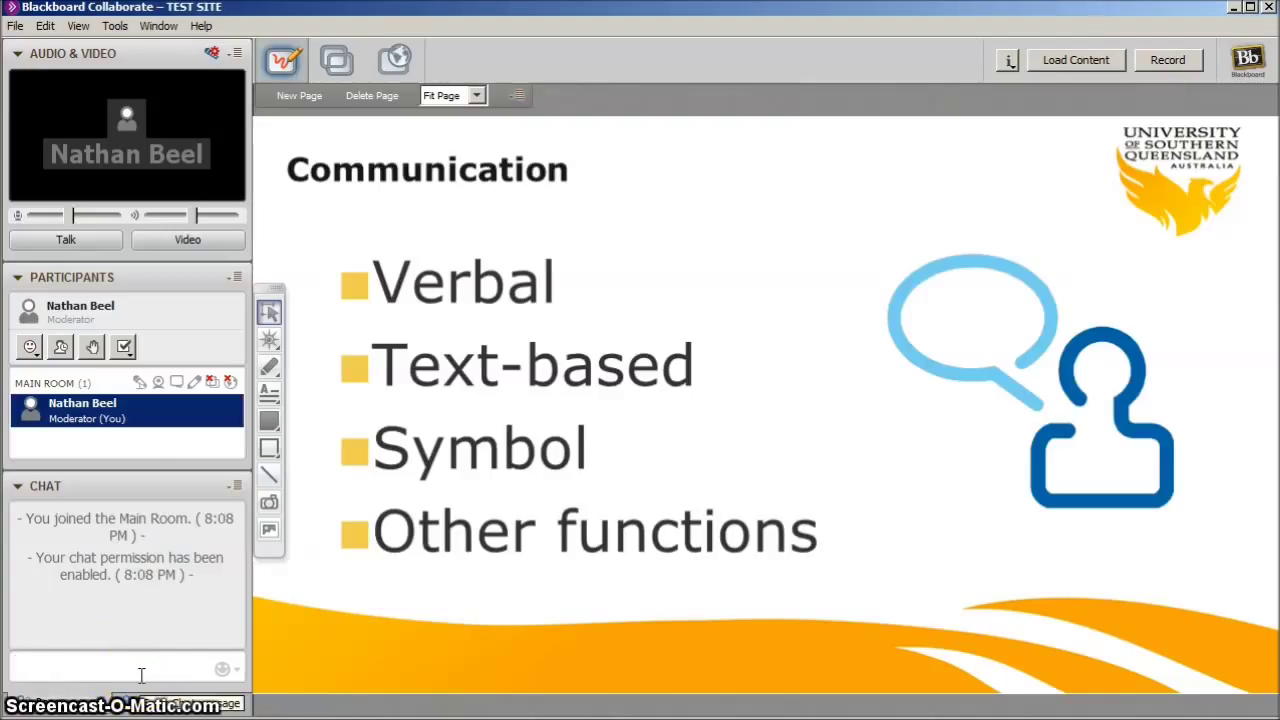
text(Th)
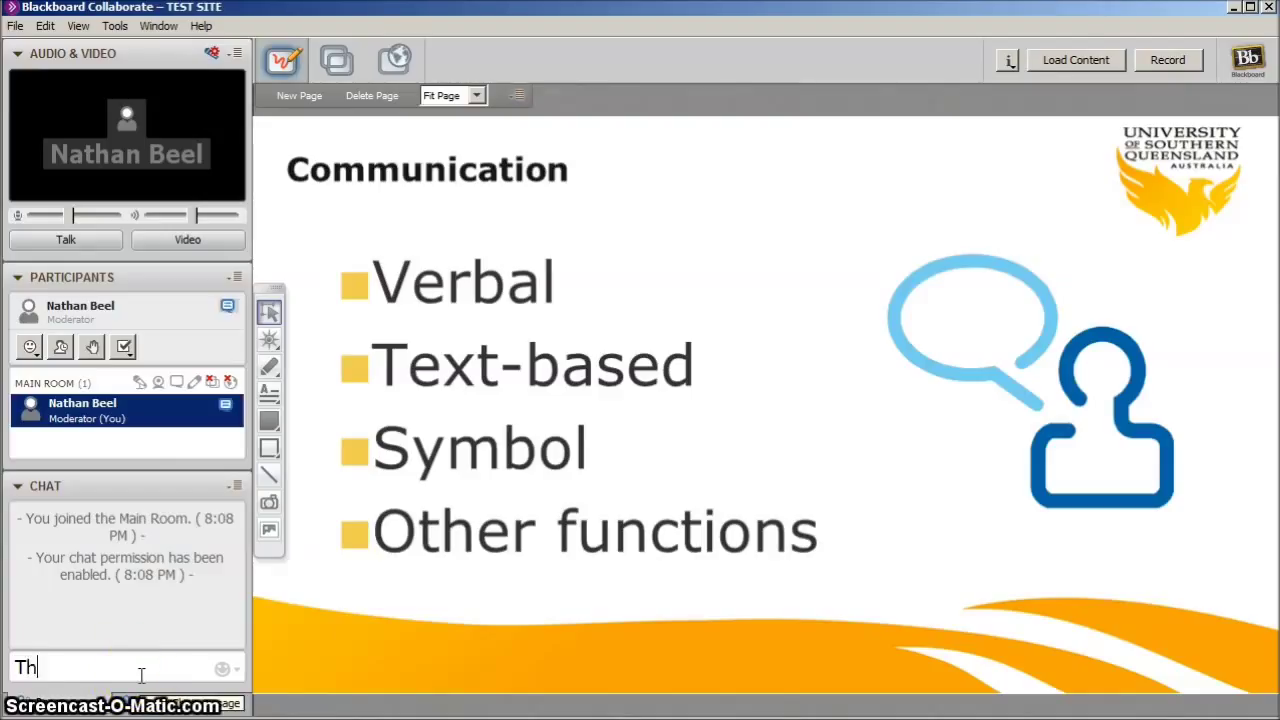
text(ese can be seen b)
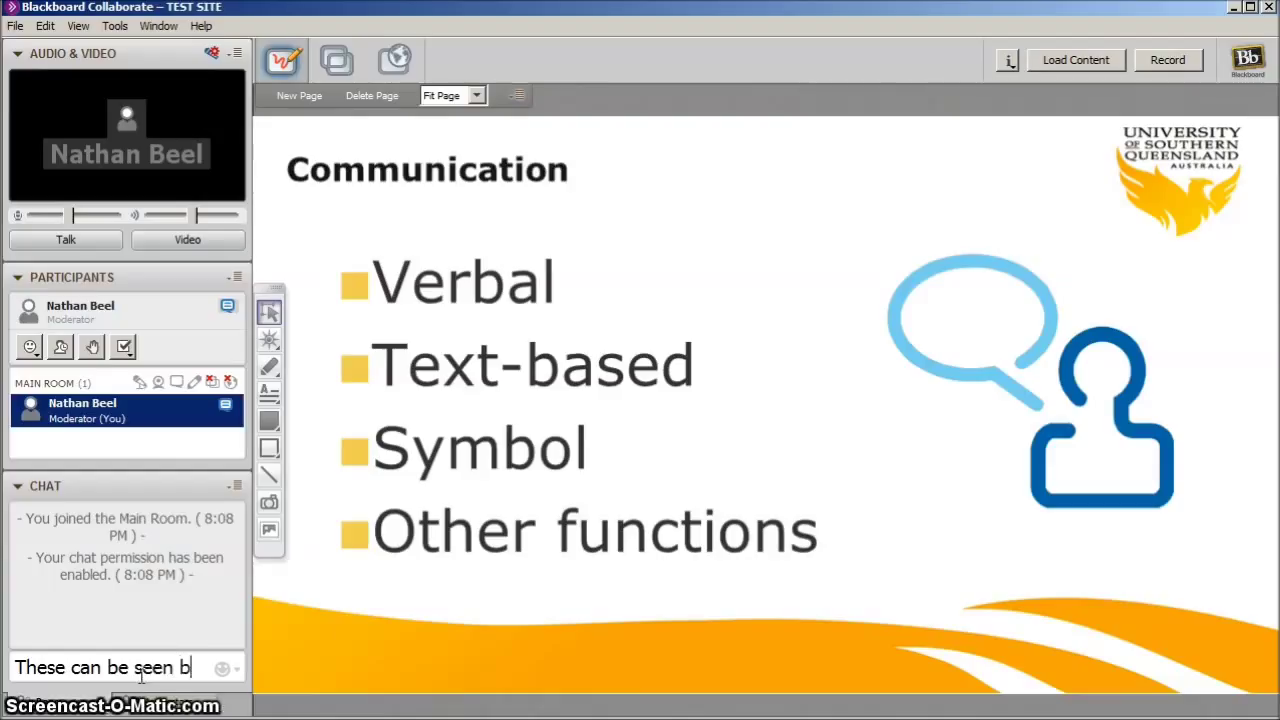
text(y every)
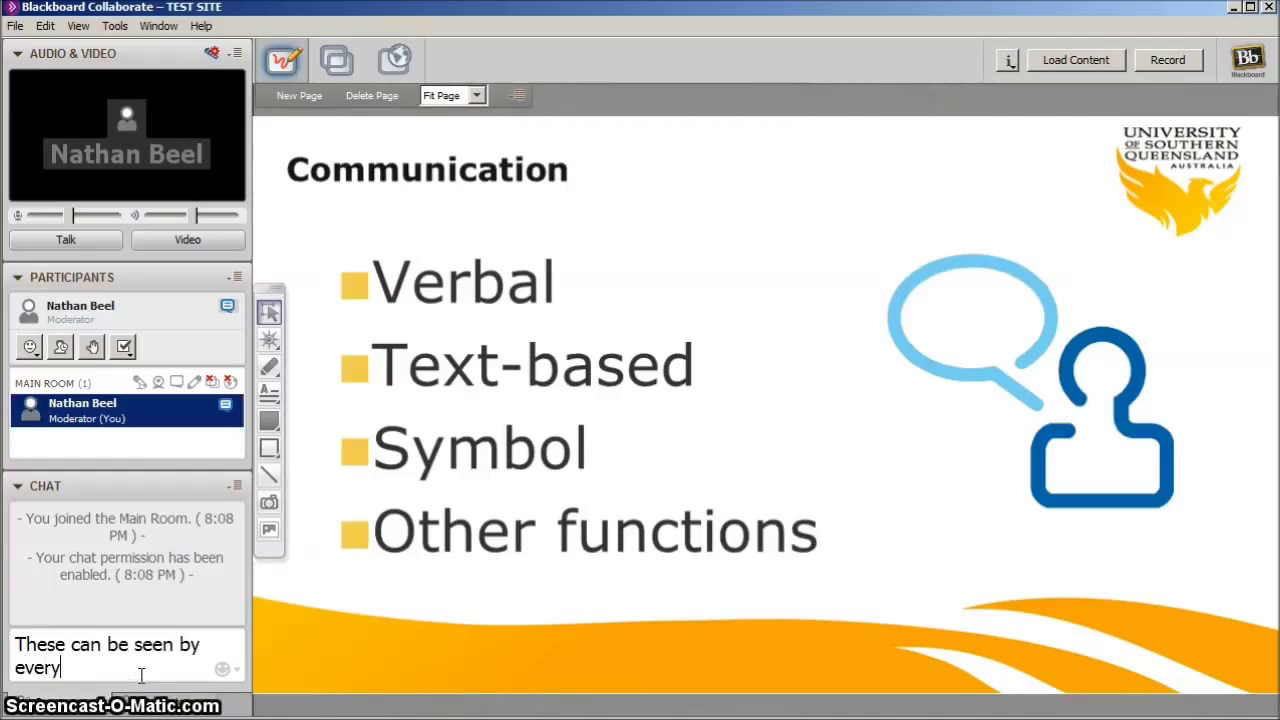
text(one.)
key(Return)
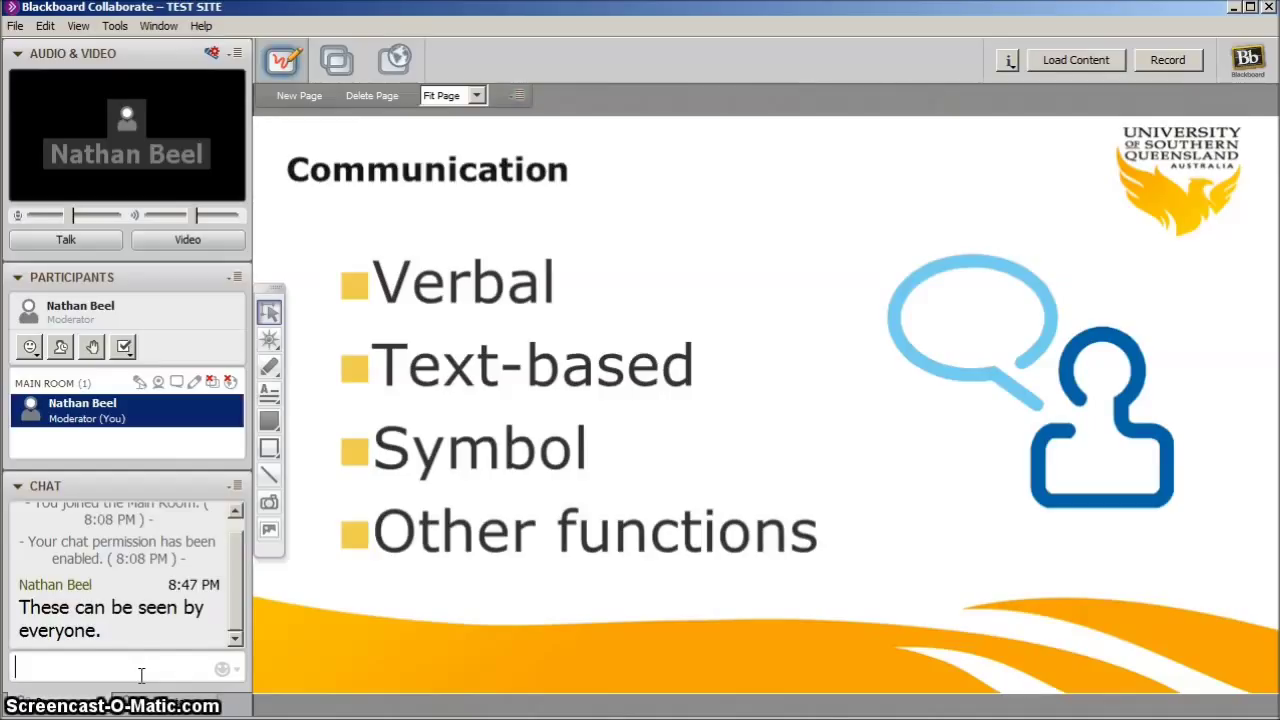
click(92, 349)
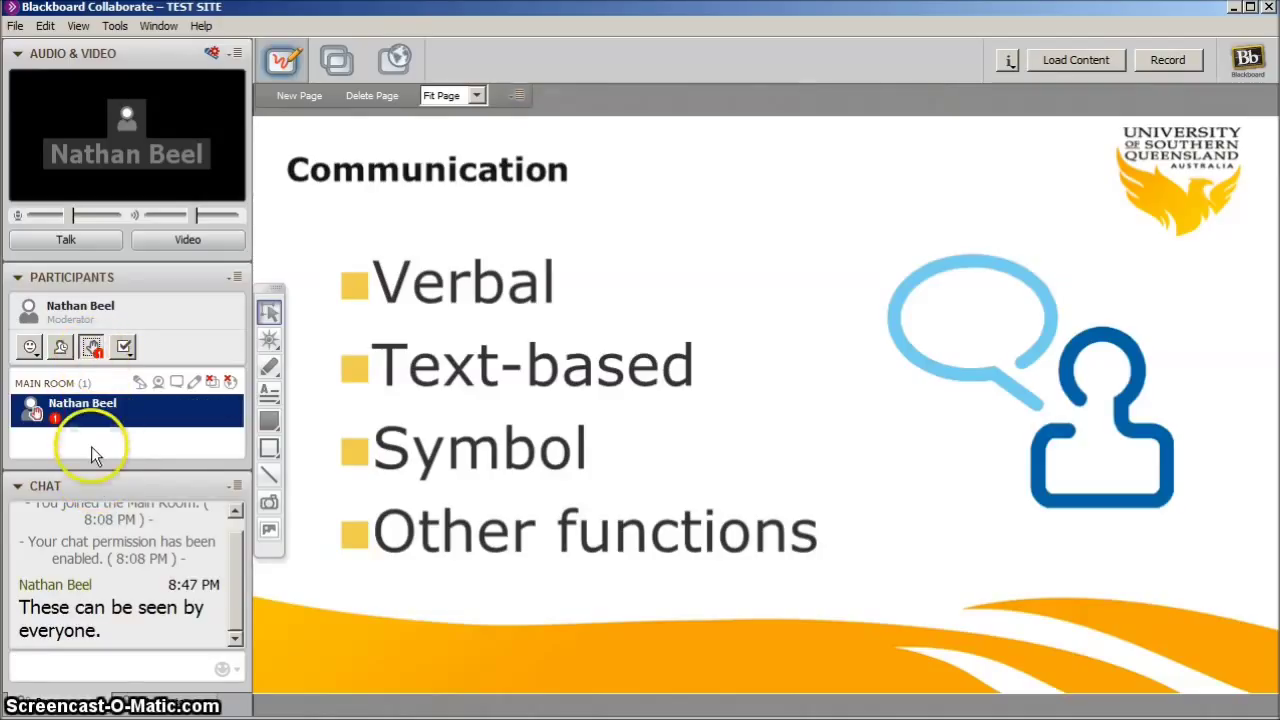
click(90, 348)
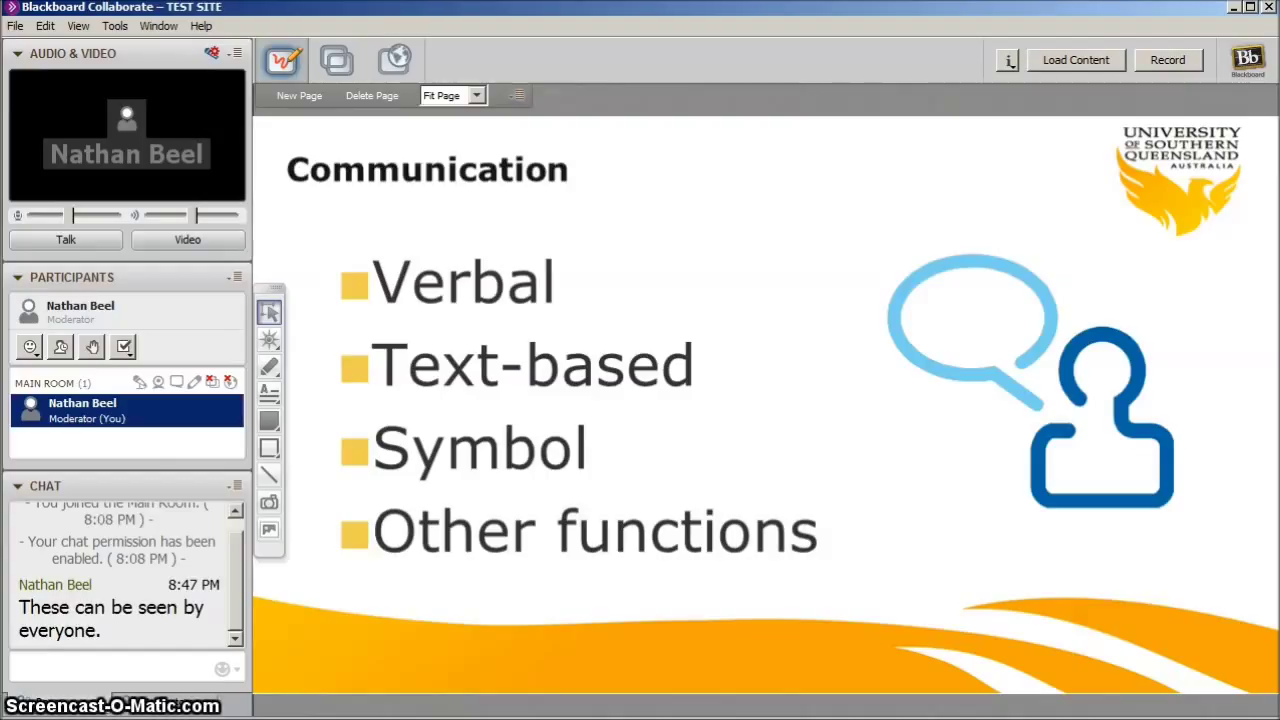
click(92, 355)
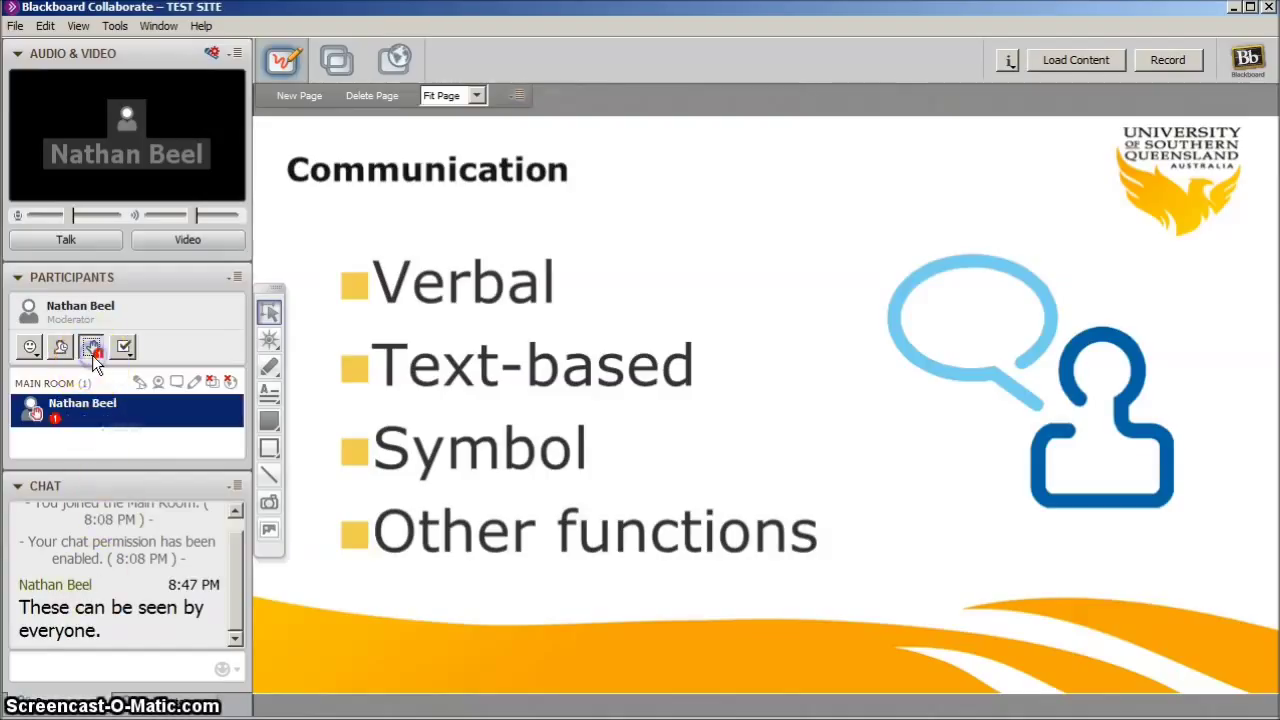
mouse_move(63, 400)
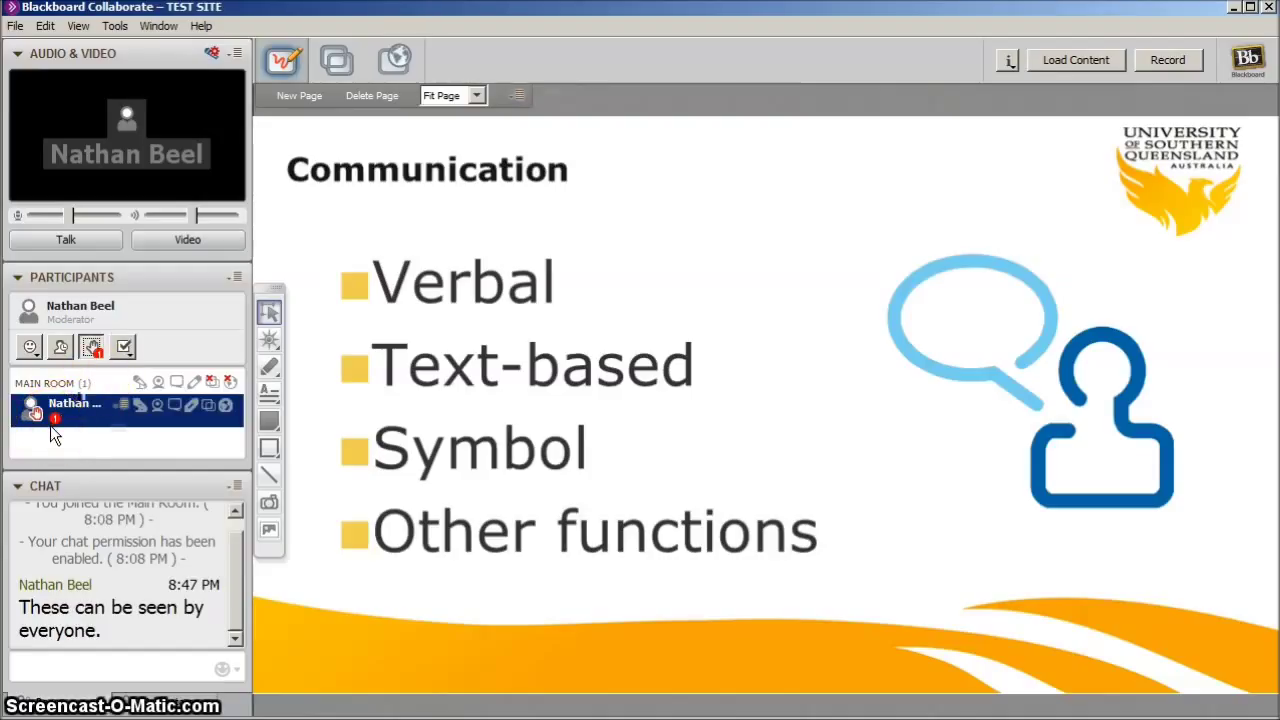
click(60, 431)
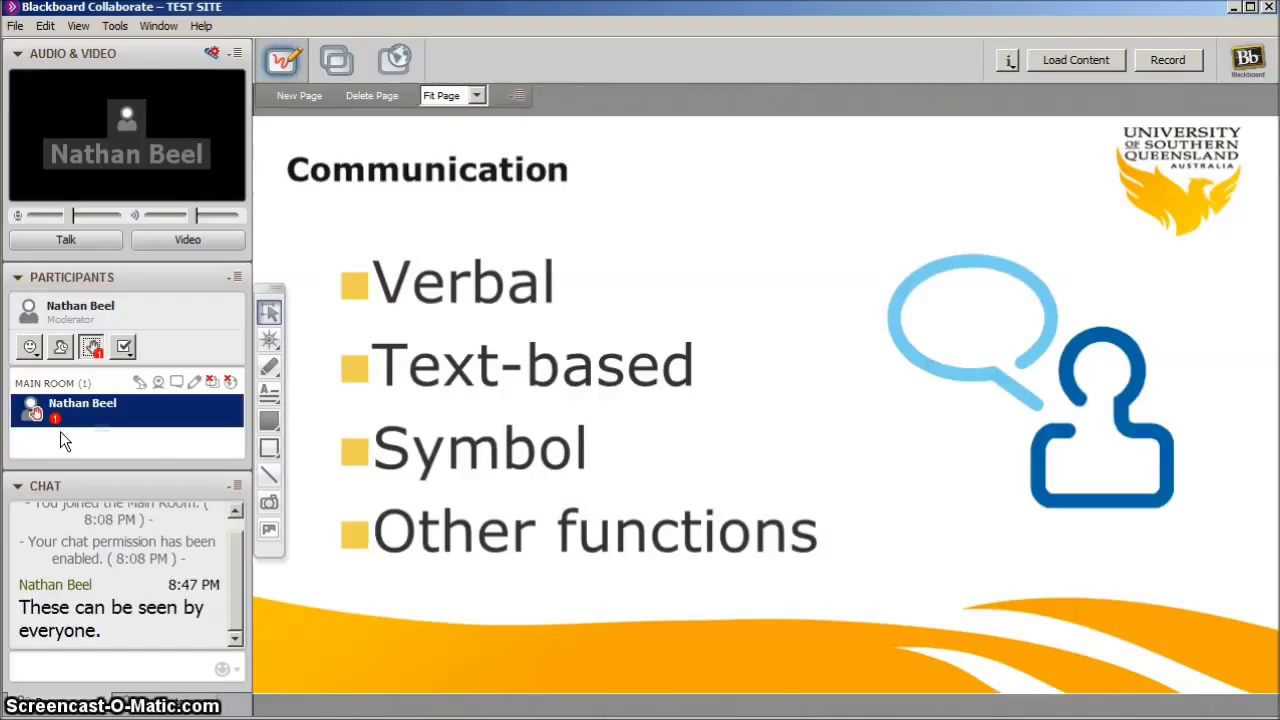
click(91, 346)
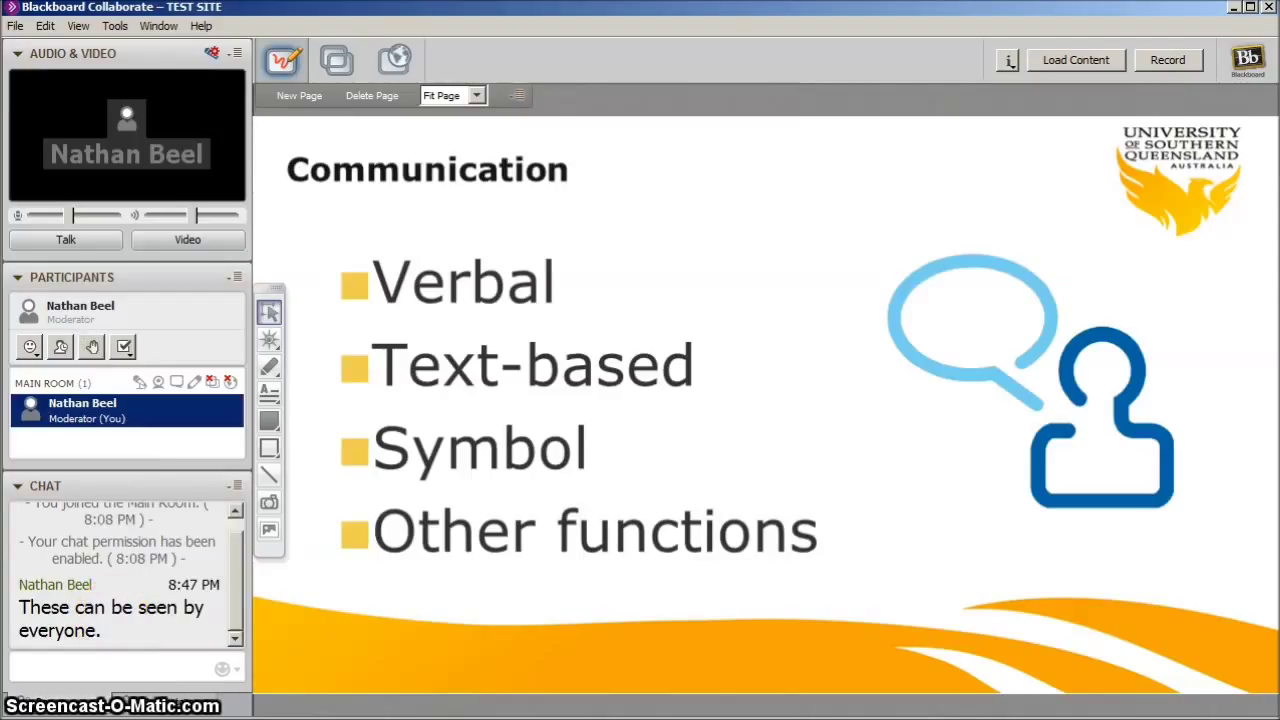
click(30, 348)
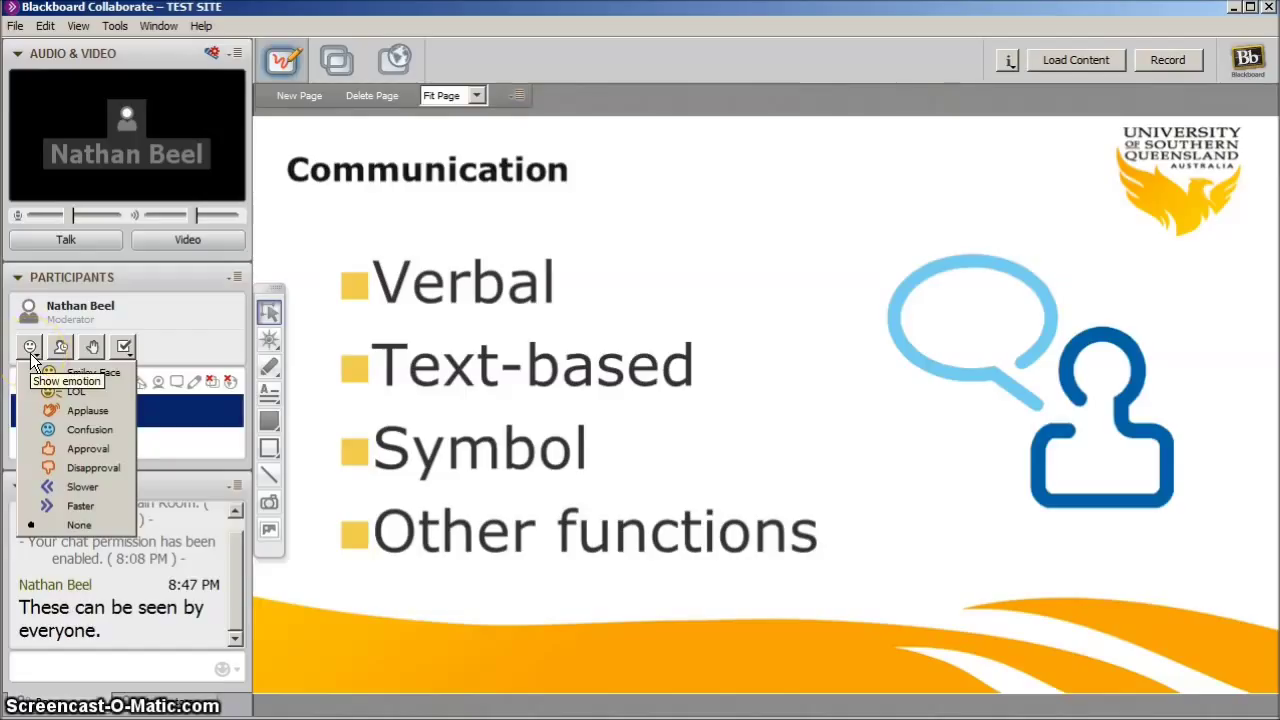
click(41, 408)
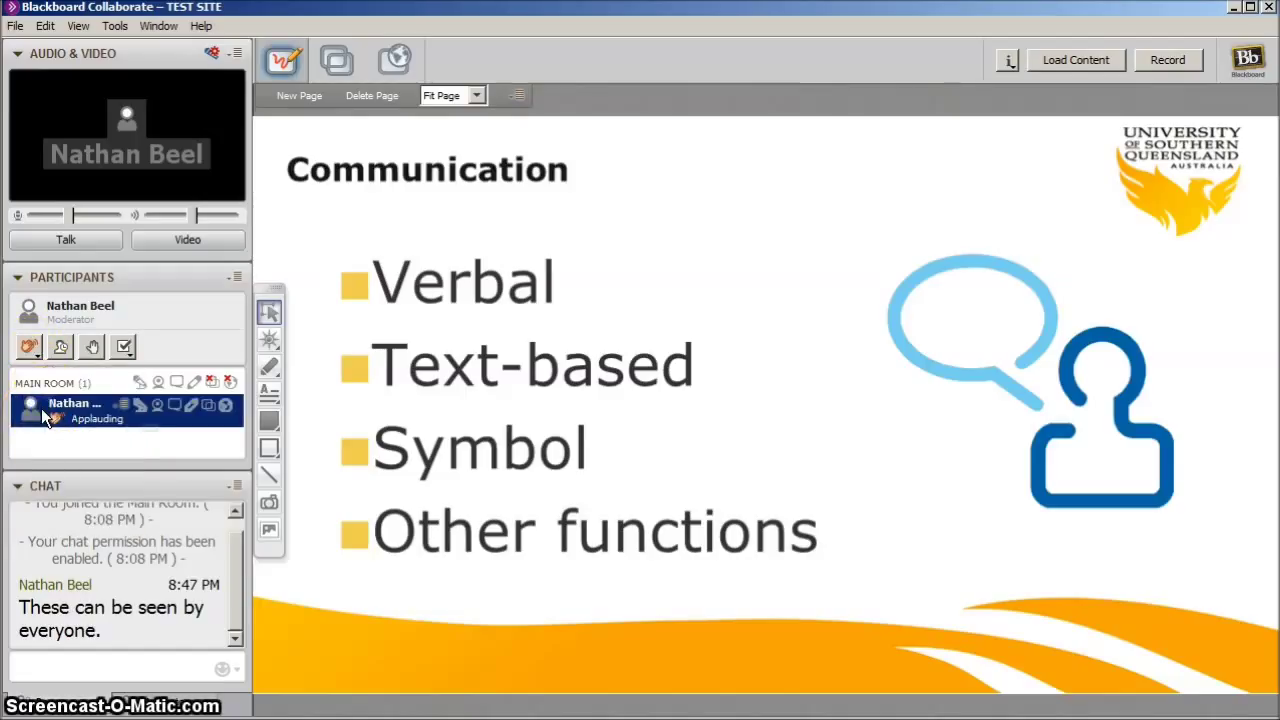
click(31, 348)
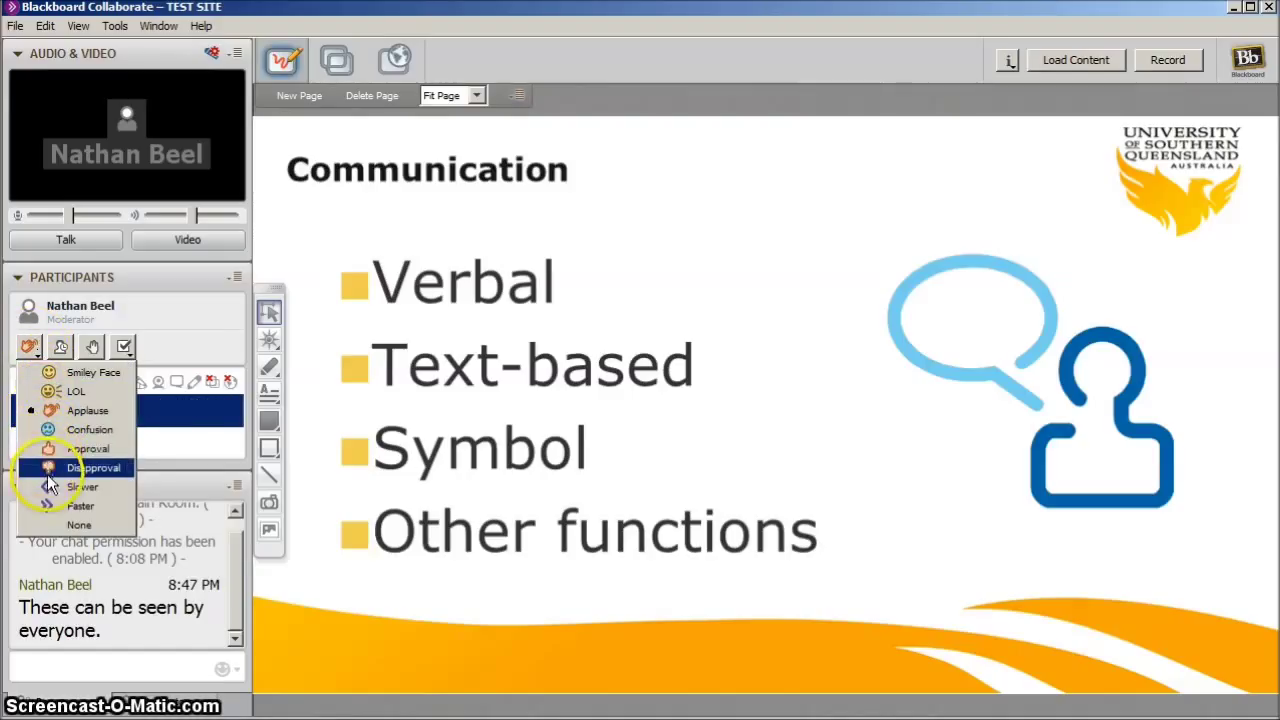
click(122, 528)
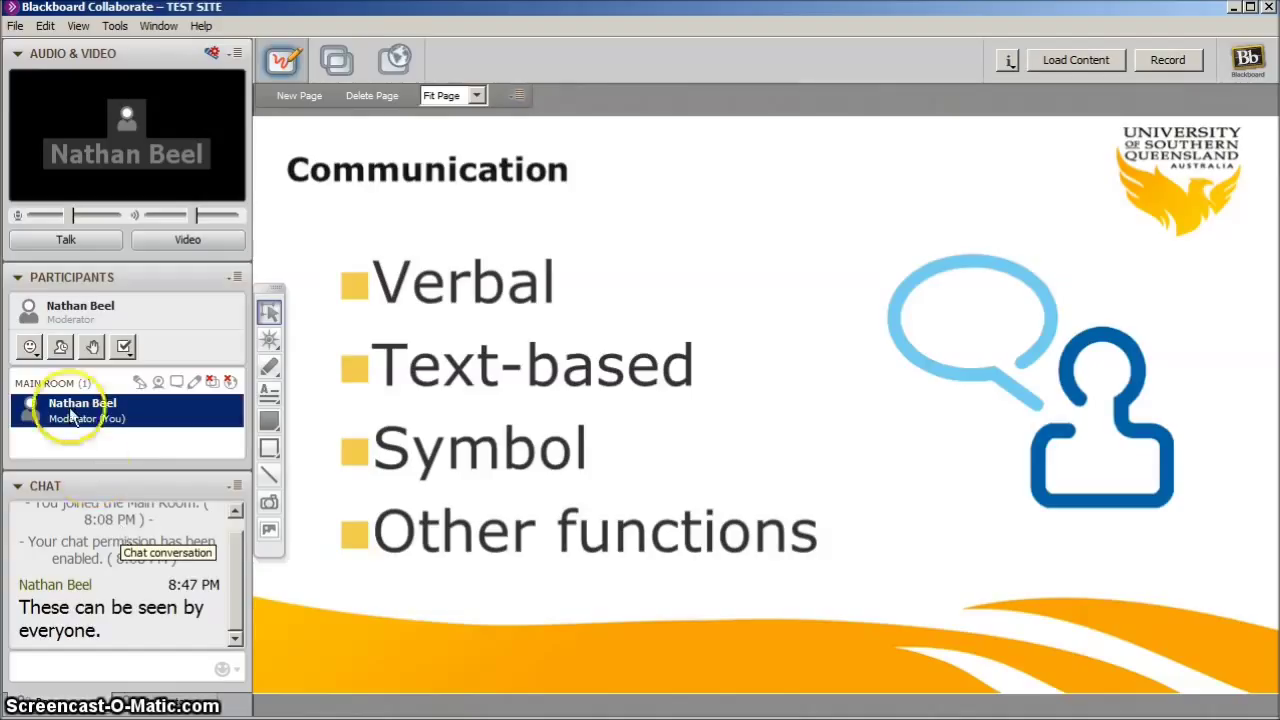
click(58, 351)
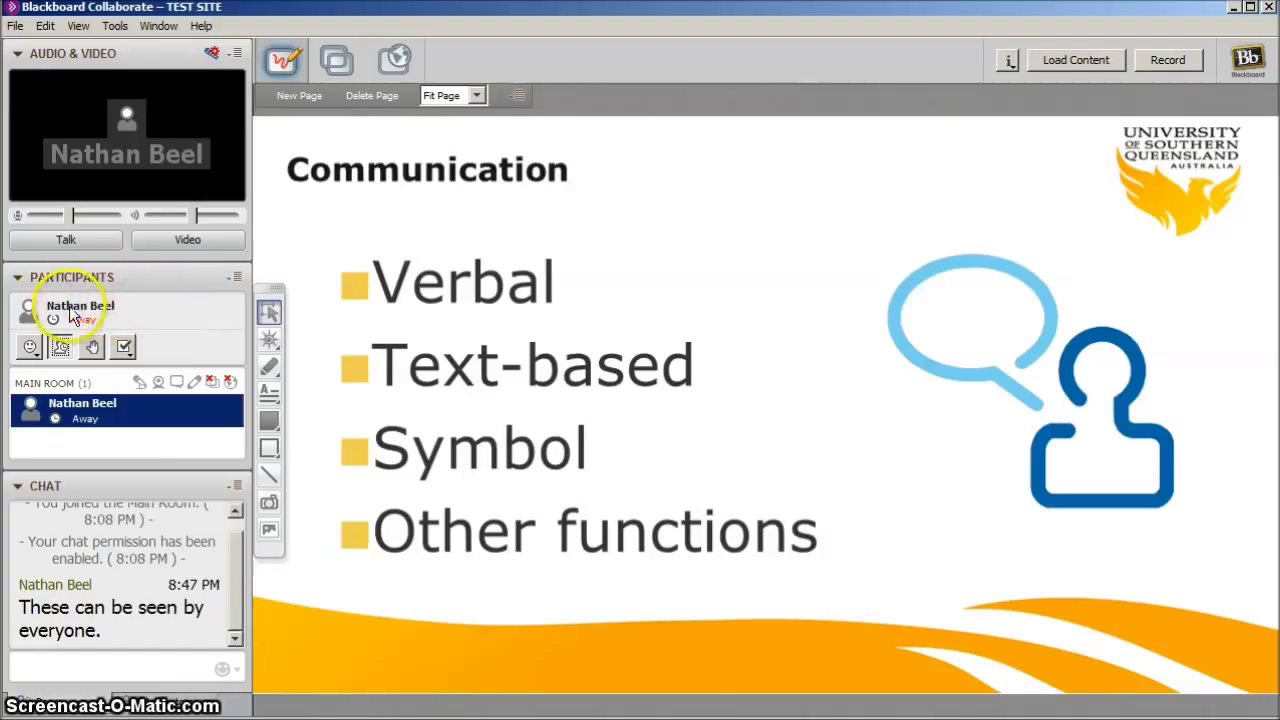
click(60, 346)
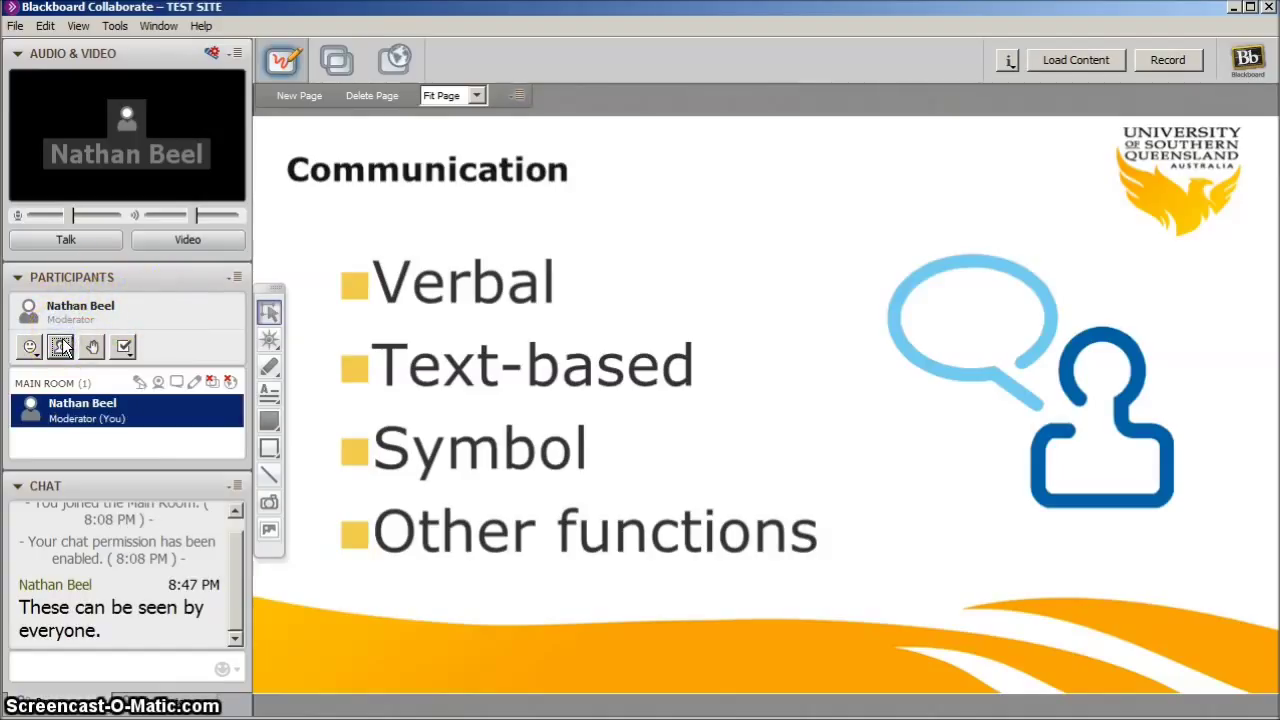
click(125, 347)
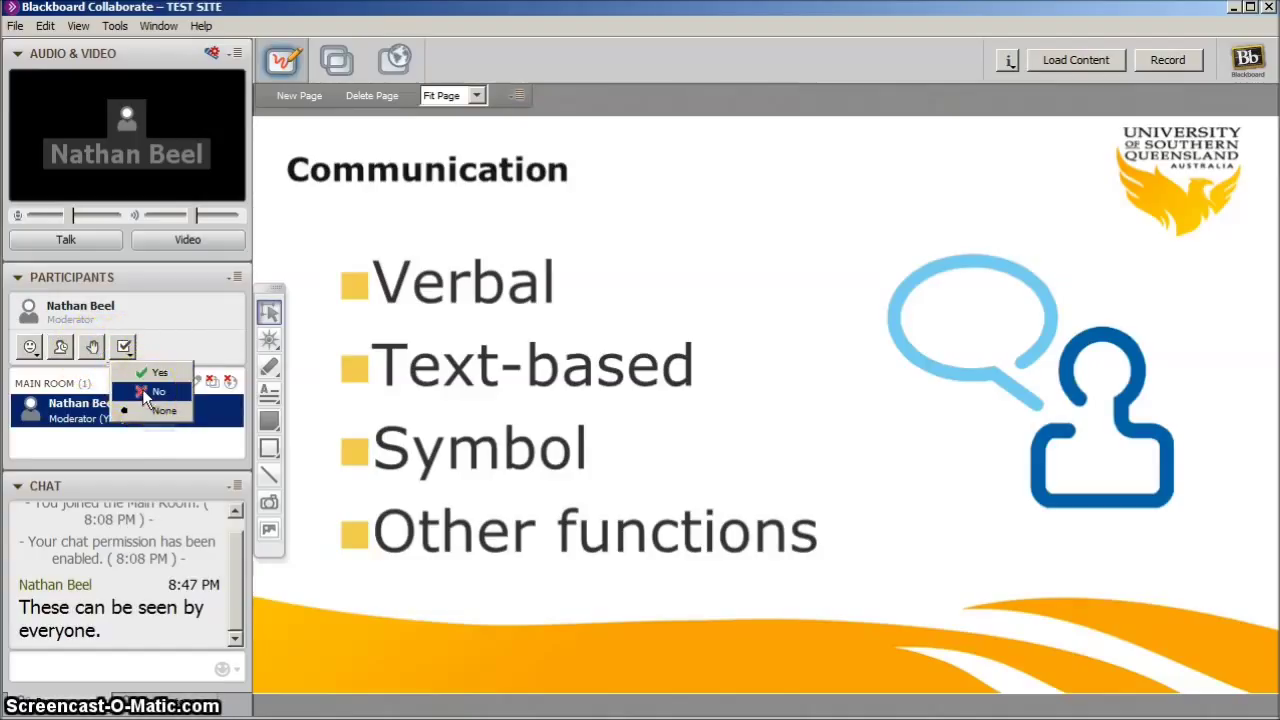
click(150, 391)
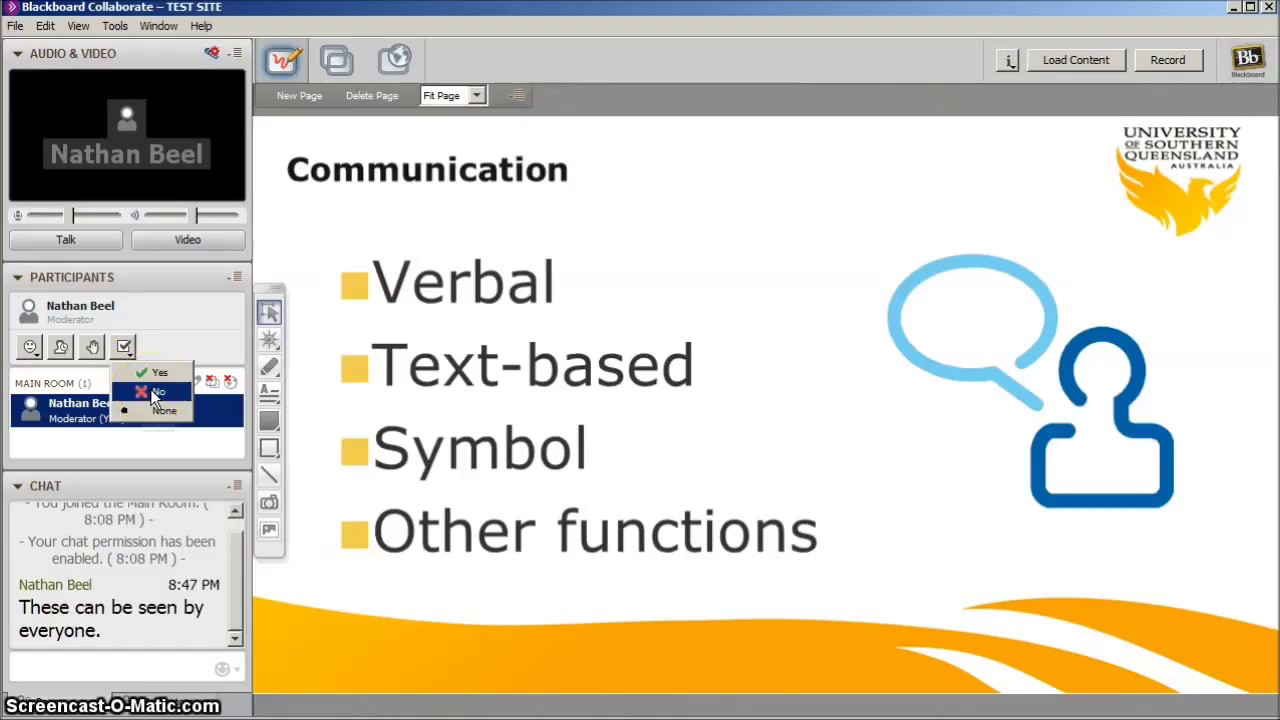
click(155, 373)
click(84, 388)
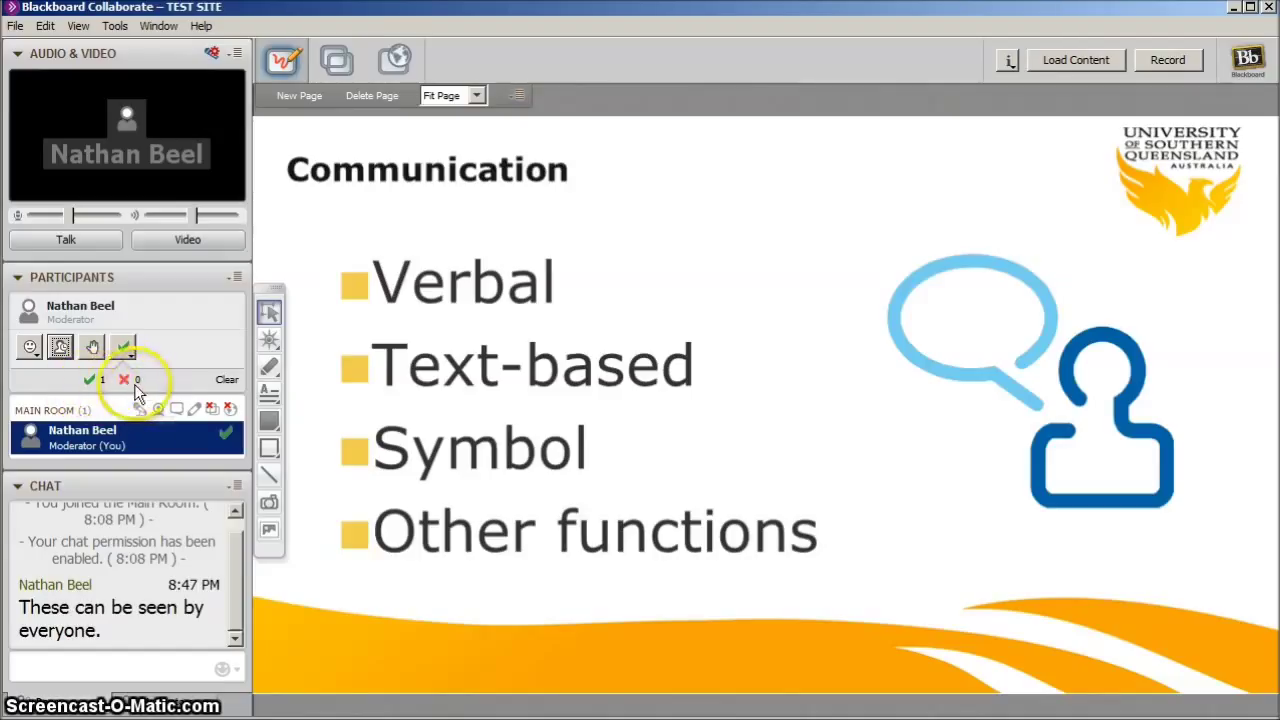
click(227, 381)
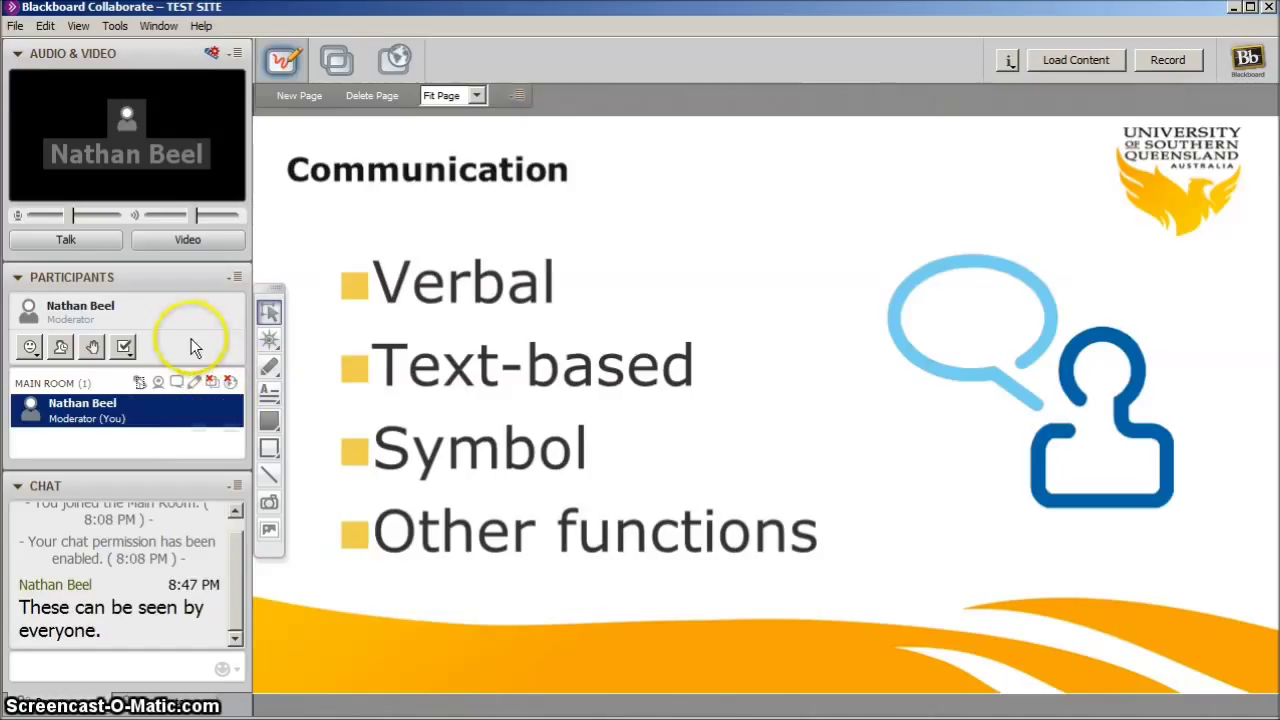
Add a text box reading 'Hello, this is a textbox that can write on the whiteboard', then advance.
click(270, 395)
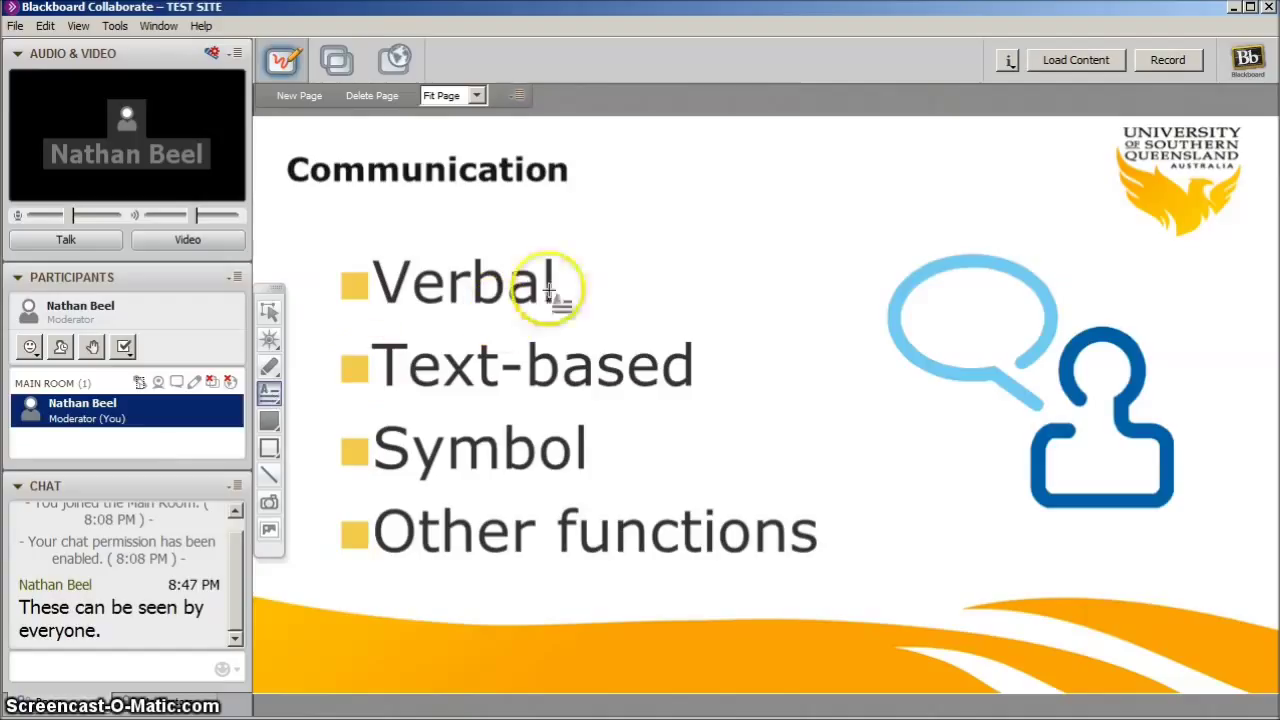
drag(662, 172, 820, 290)
text(Hello, this is)
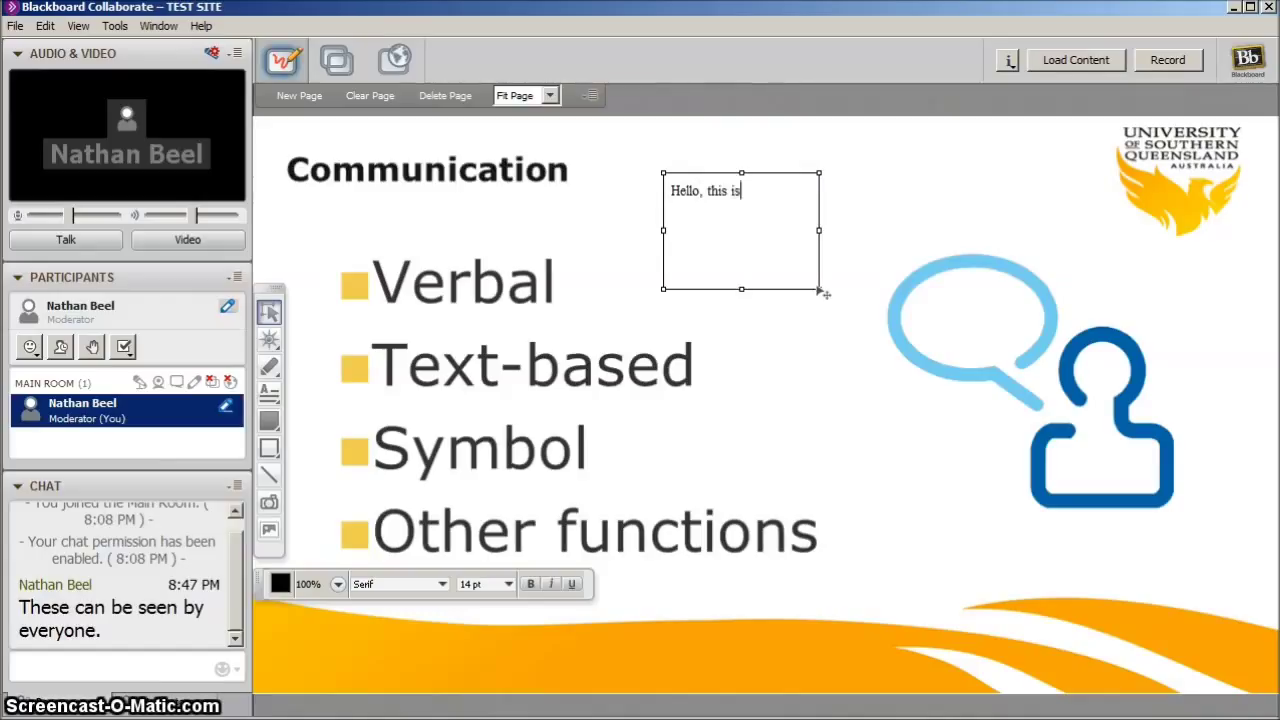
text( a textbox that can write on the whiteboard.)
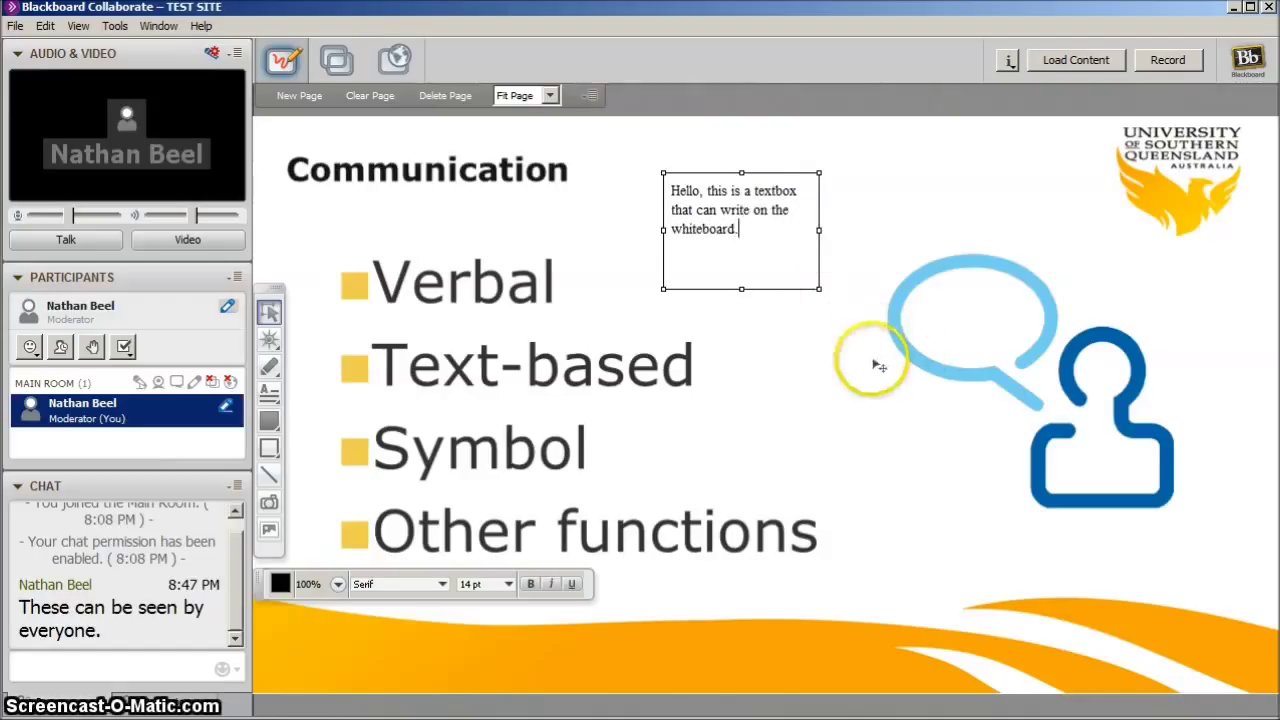
click(877, 363)
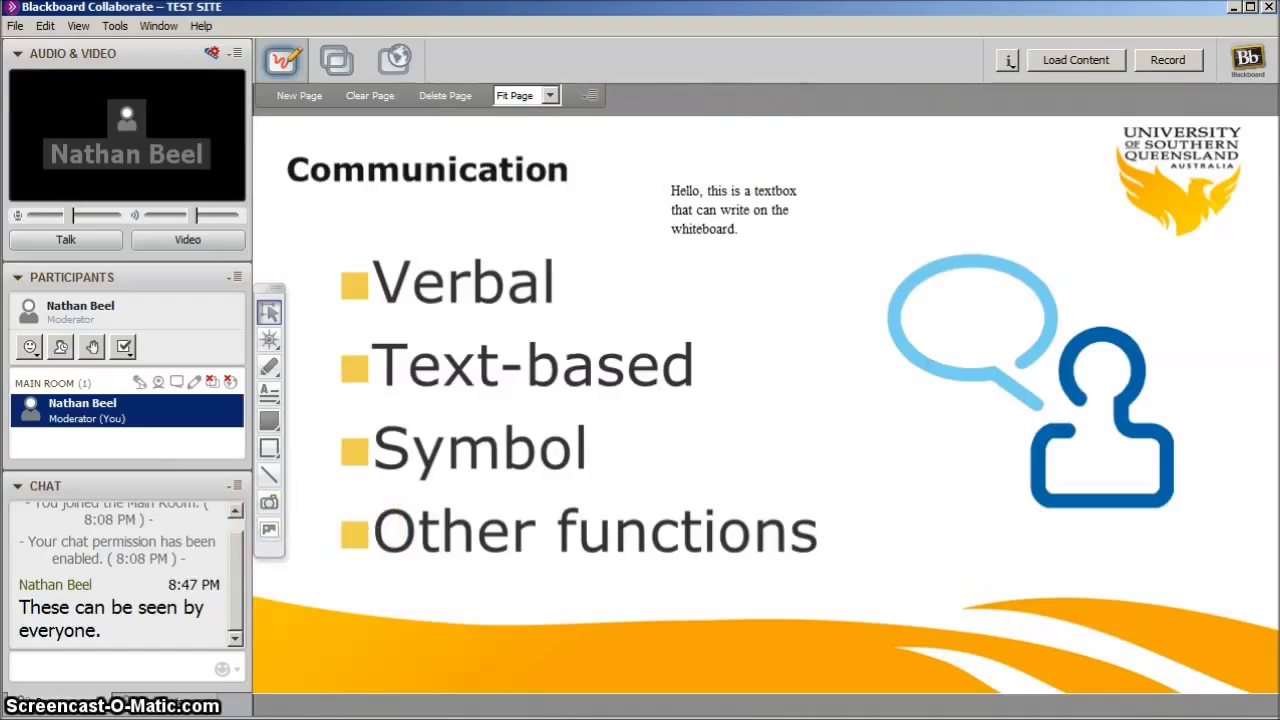
key(Page_Down)
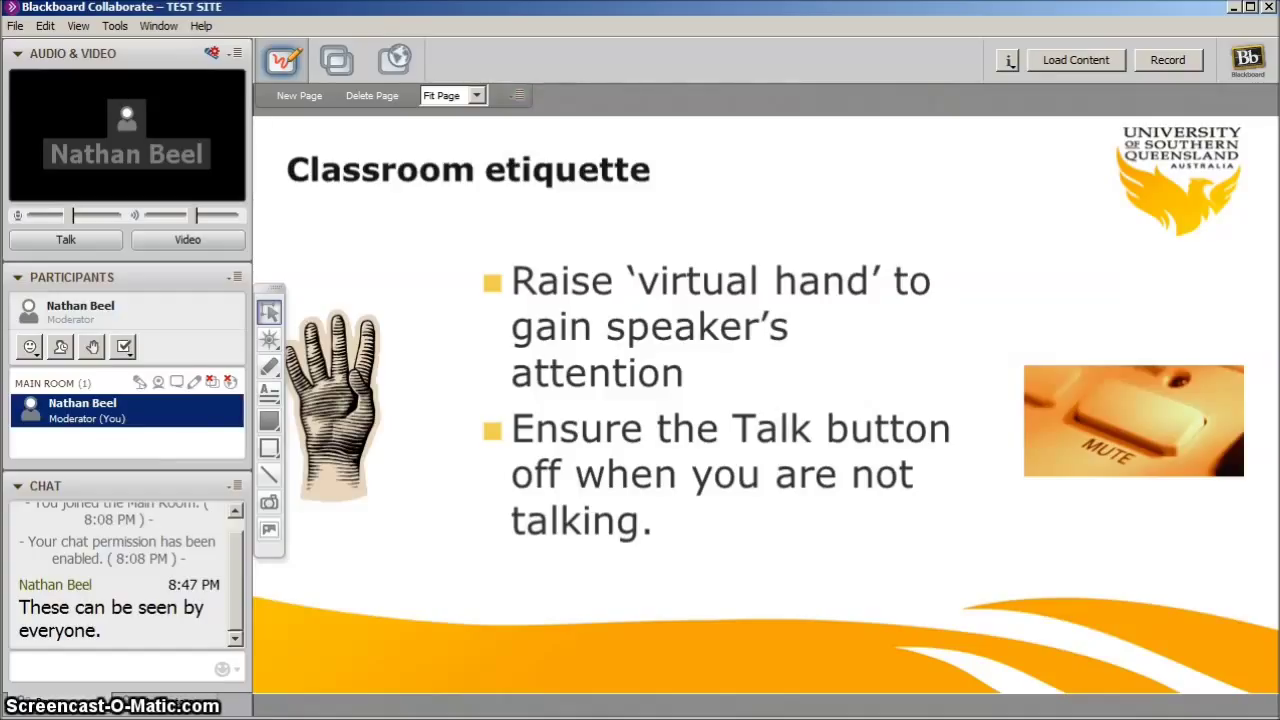
Raise and lower a hand, then switch the Talk microphone on and off.
click(93, 348)
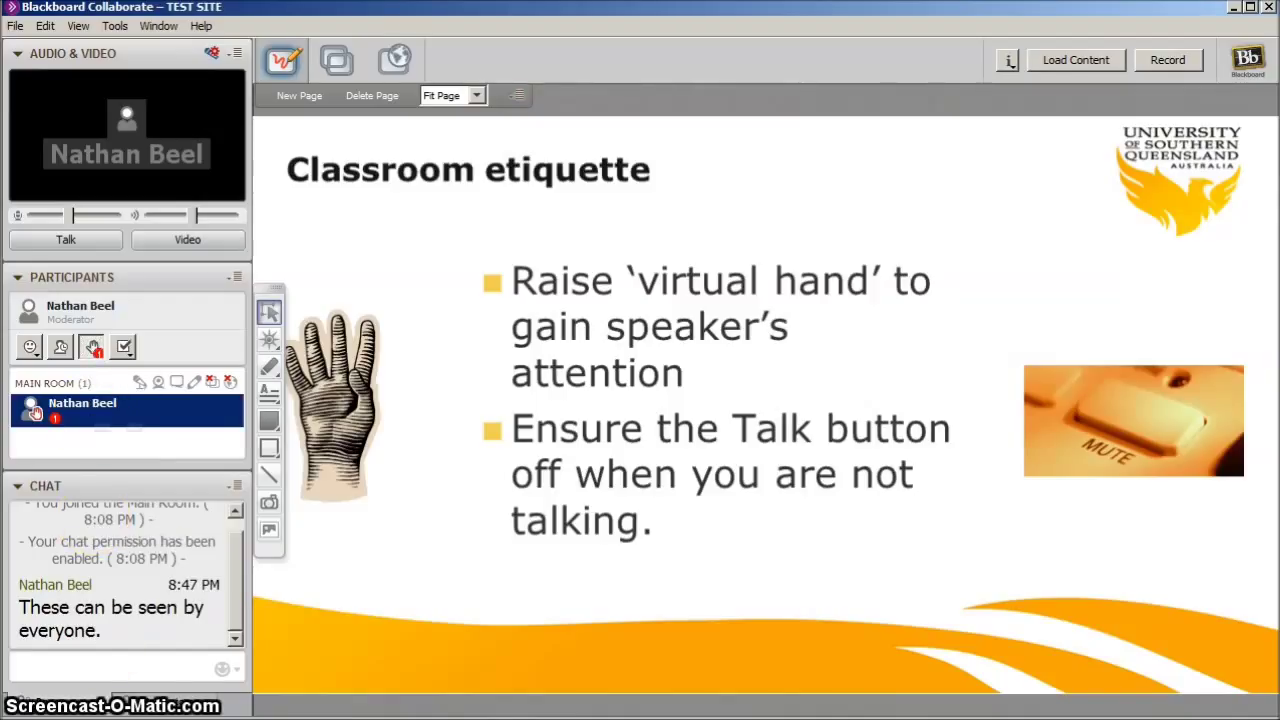
click(93, 347)
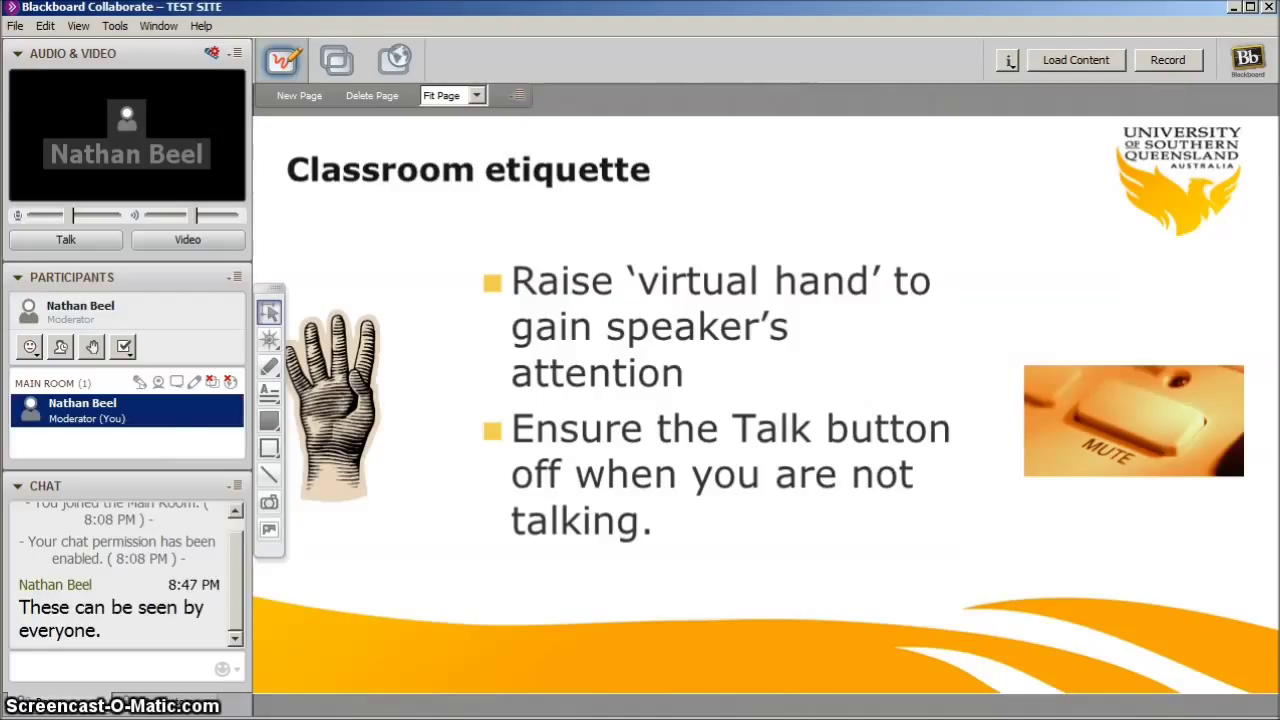
click(66, 238)
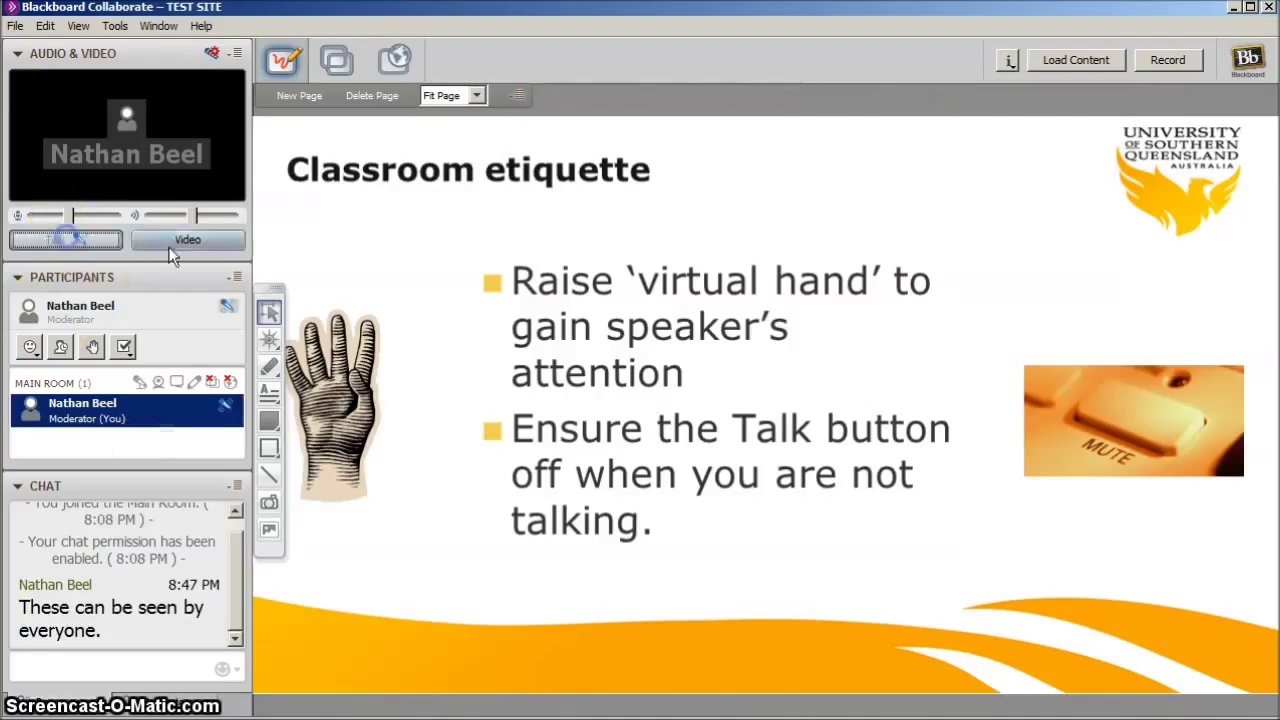
click(76, 240)
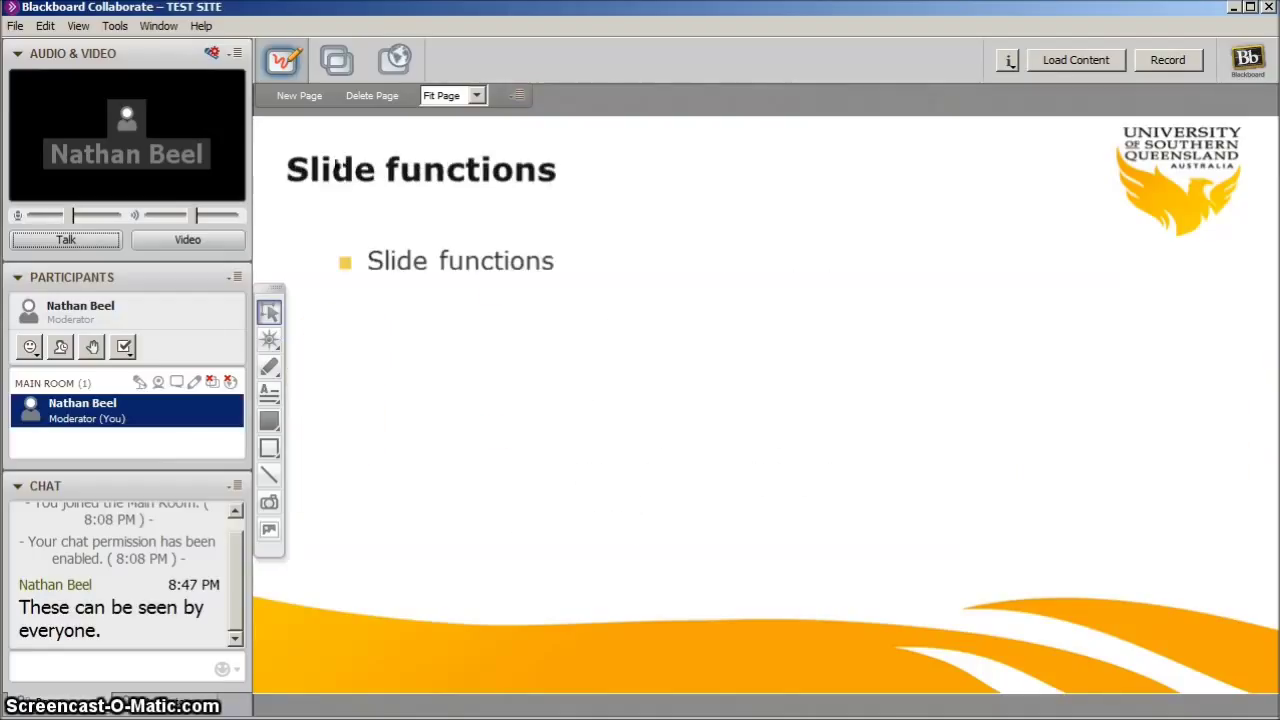
Draw a black filled rectangle left of centre and a blue filled rectangle on the right.
click(269, 420)
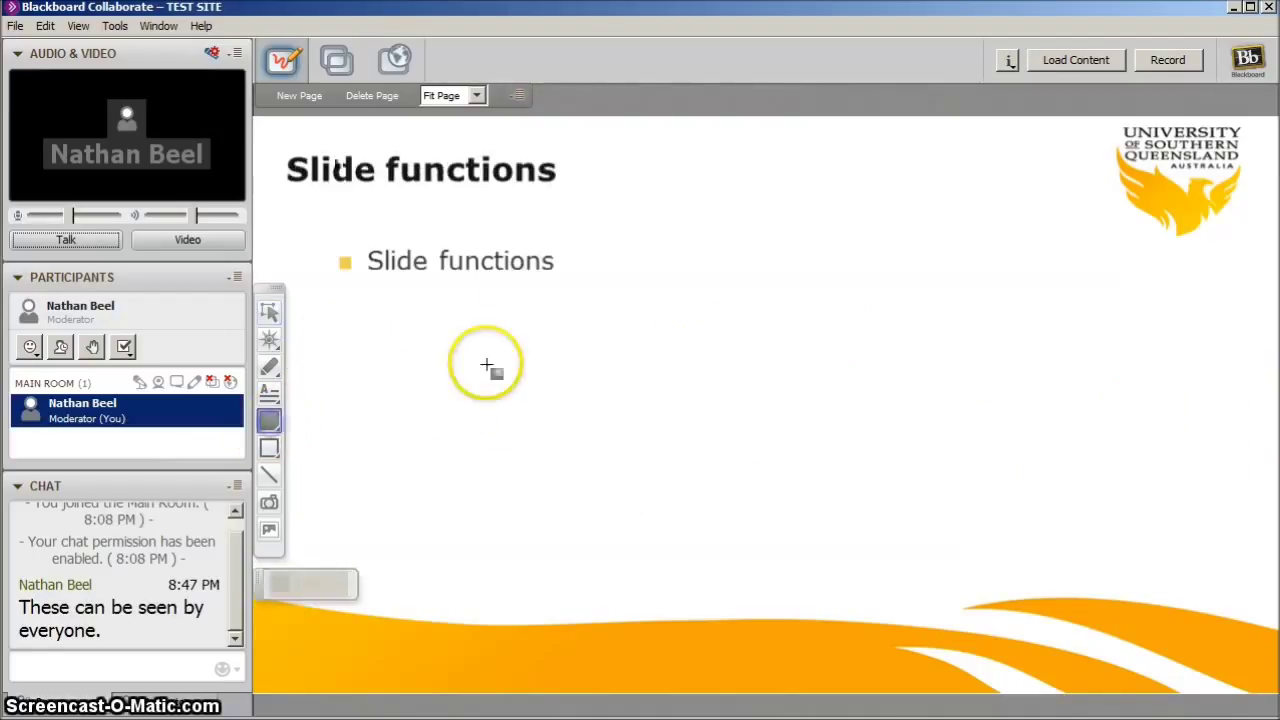
drag(471, 327, 588, 407)
click(271, 453)
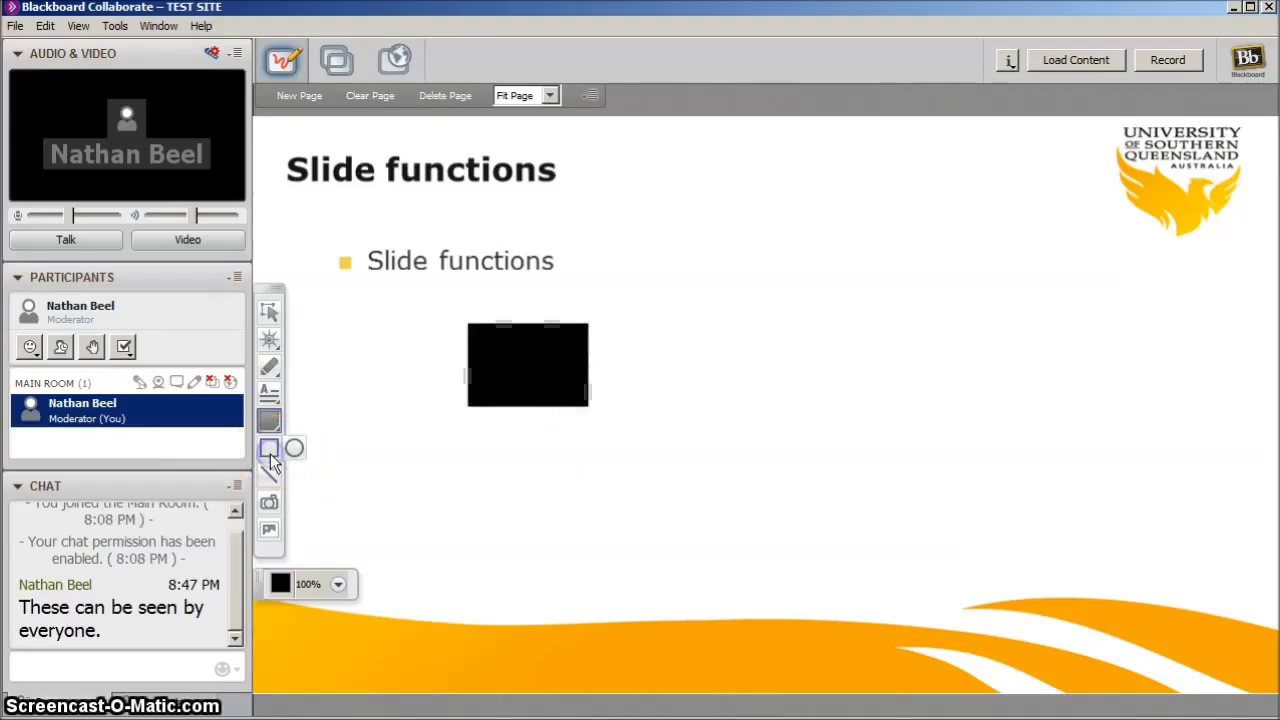
click(280, 588)
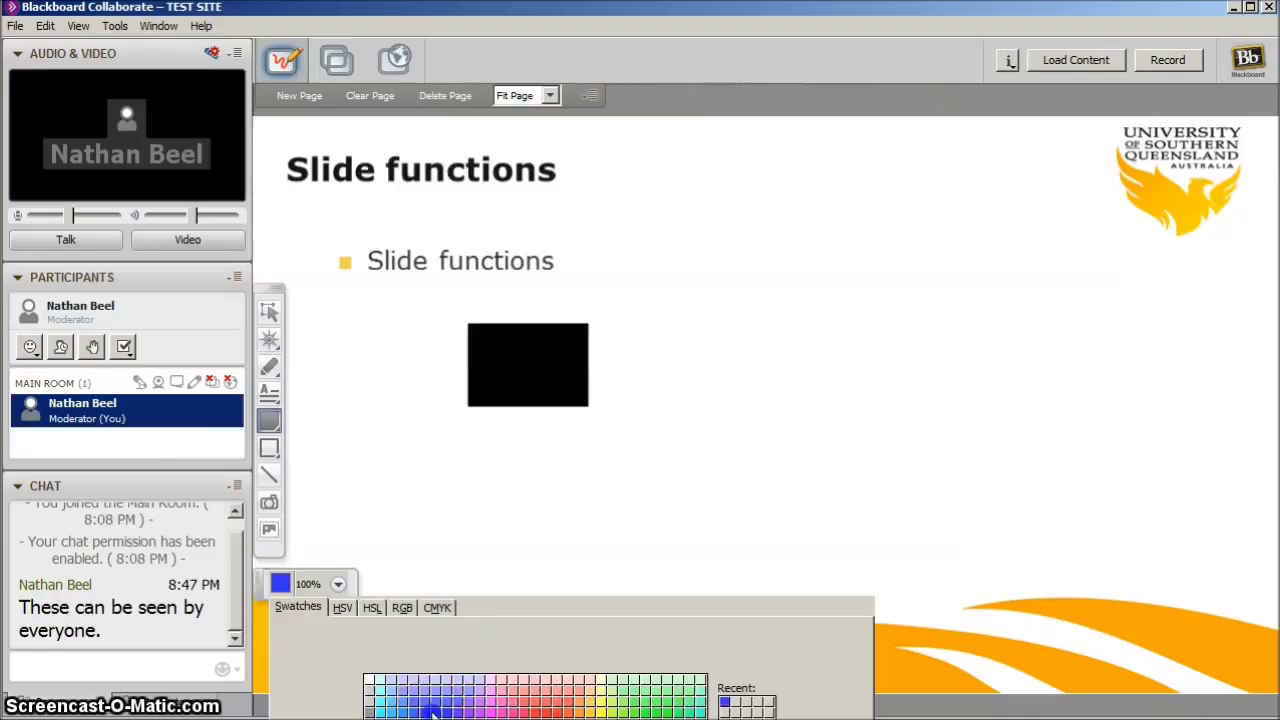
click(972, 286)
drag(944, 306, 1004, 396)
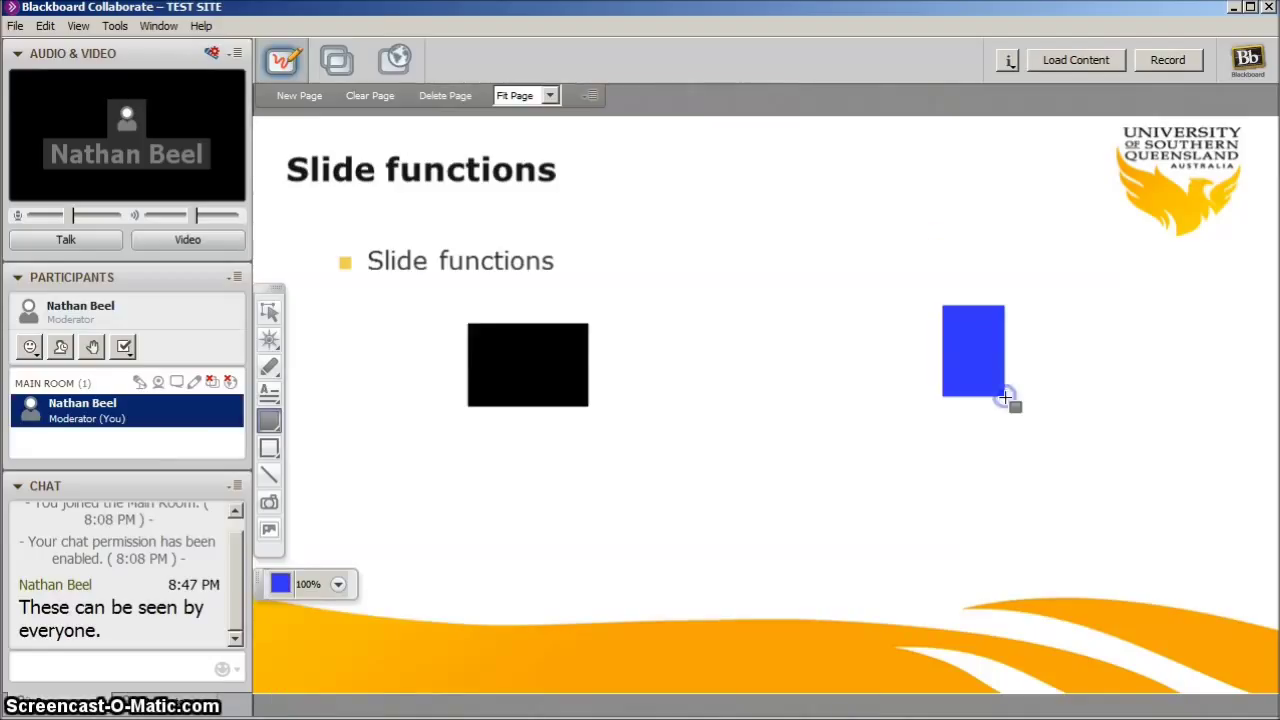
Draw a hollow square below the centre and a diagonal line across the lower middle.
click(269, 448)
drag(741, 426, 821, 506)
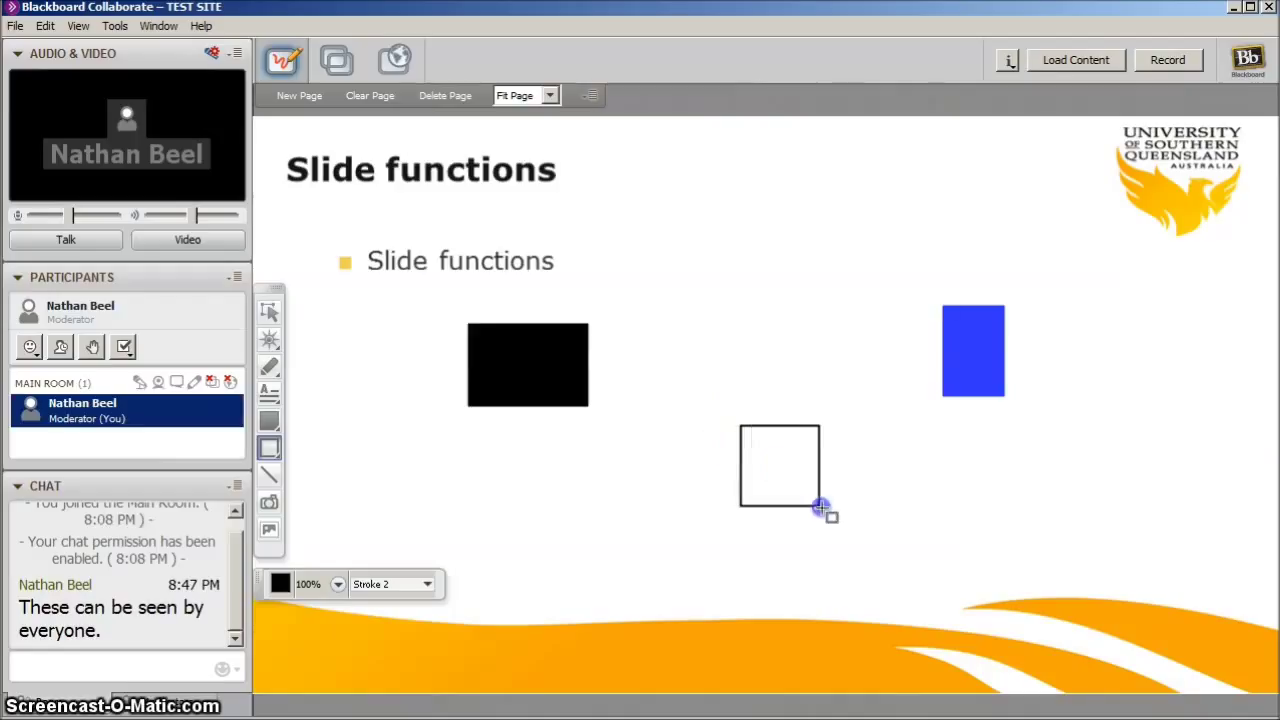
click(269, 475)
drag(584, 535, 793, 340)
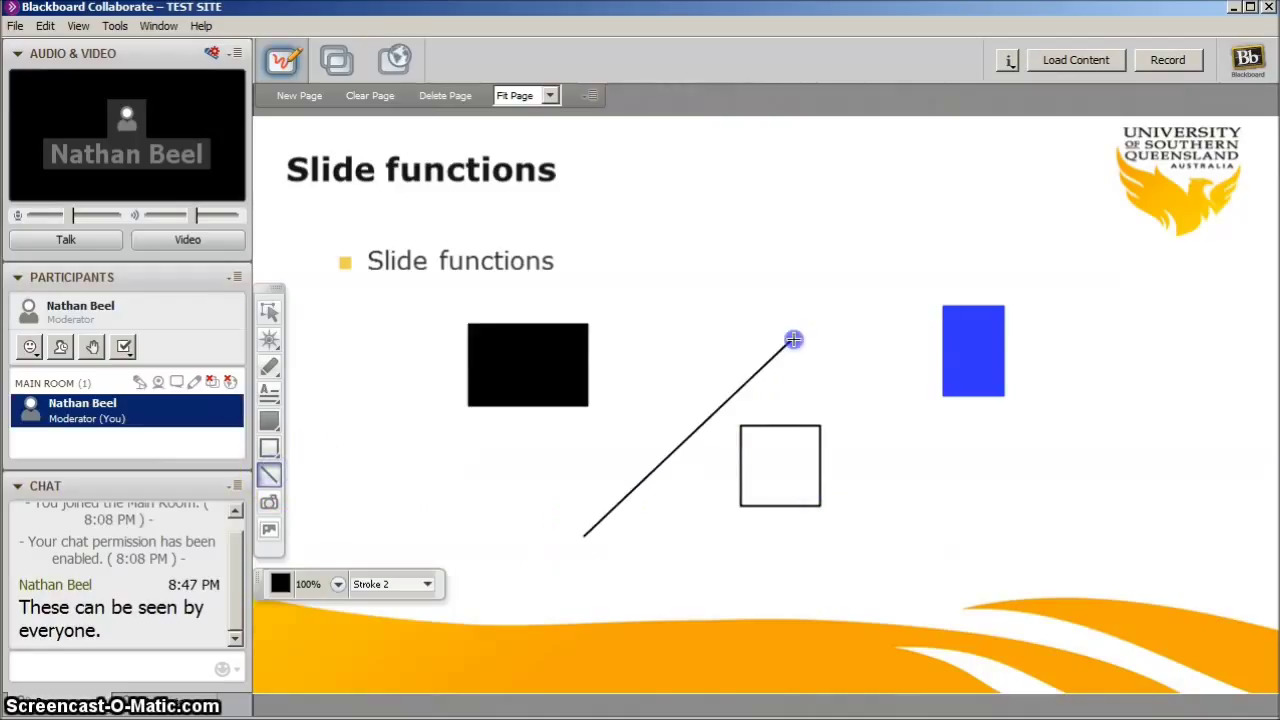